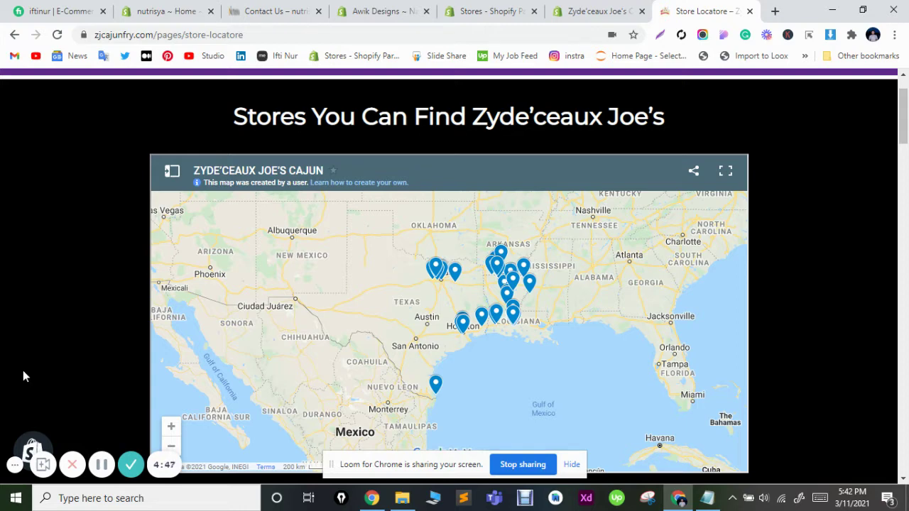
Open the storefront map's list of store locations and scroll through it
{"action": "left_click", "coordinate": [172, 171]}
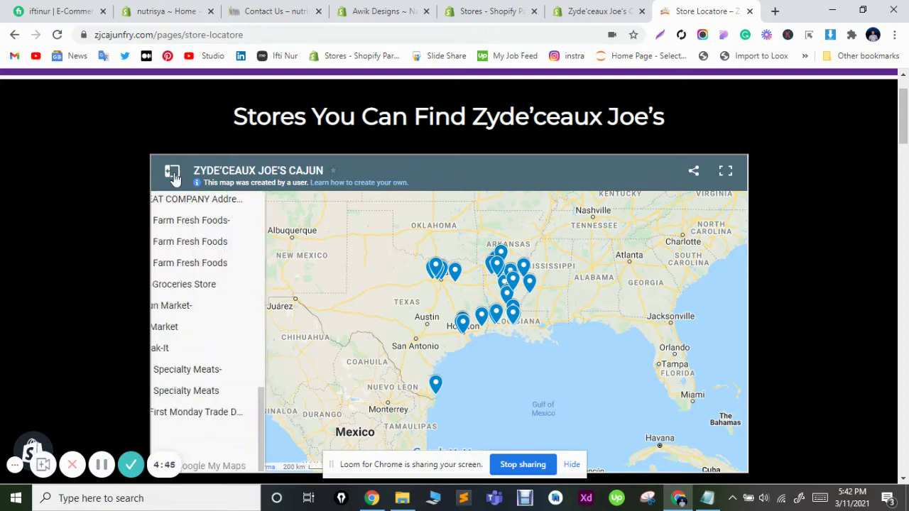
{"action": "scroll", "coordinate": [206, 288], "scroll_direction": "up", "scroll_amount": 10}
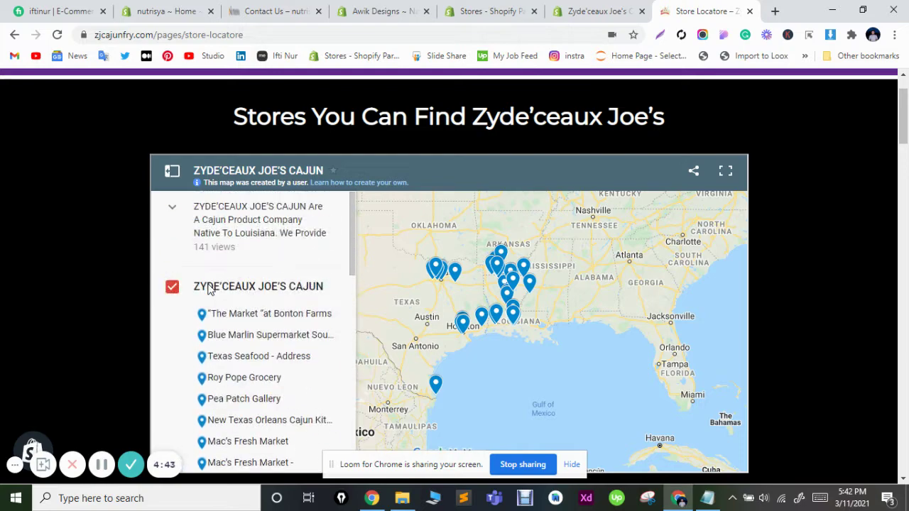
{"action": "scroll", "coordinate": [449, 281], "scroll_direction": "down", "scroll_amount": 2}
{"action": "scroll", "coordinate": [449, 280], "scroll_direction": "up", "scroll_amount": 4}
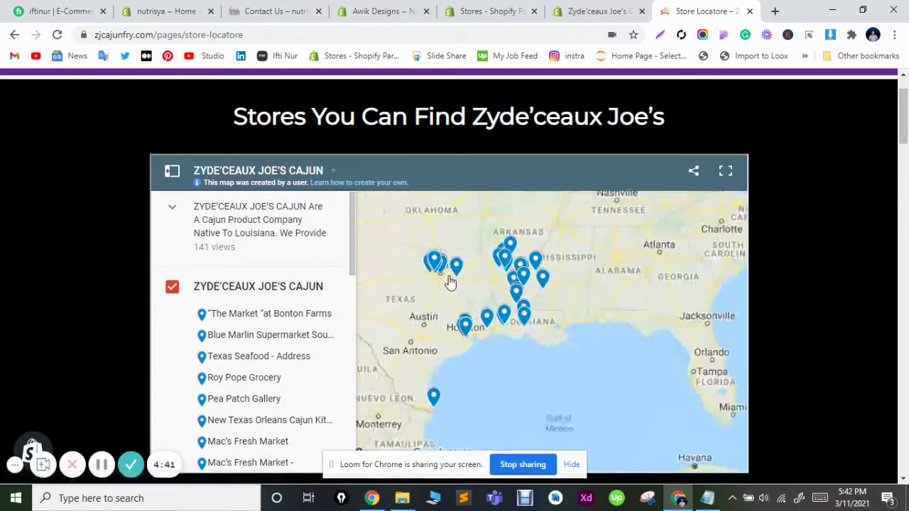
{"action": "scroll", "coordinate": [434, 277], "scroll_direction": "up", "scroll_amount": 1}
{"action": "scroll", "coordinate": [432, 279], "scroll_direction": "down", "scroll_amount": 1}
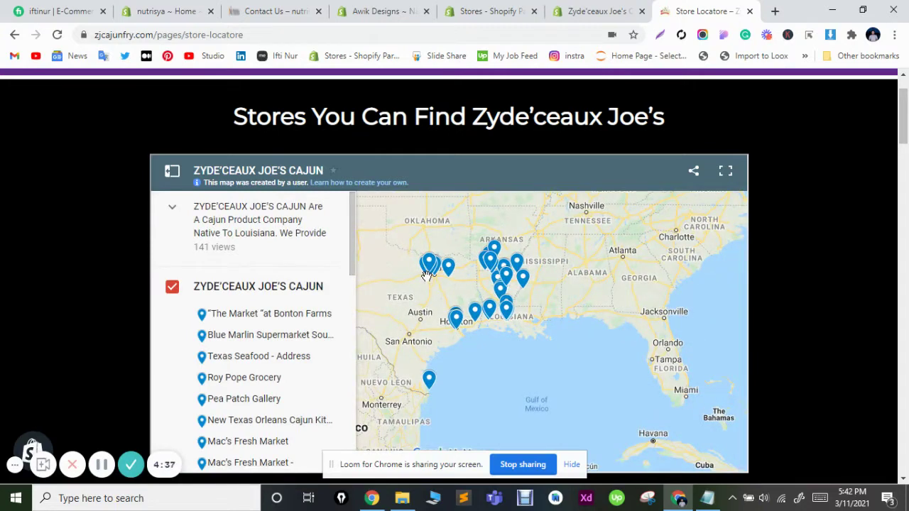
View the Blue Marlin Supermarket store details, return to the list, and open a new tab
{"action": "left_click", "coordinate": [431, 387]}
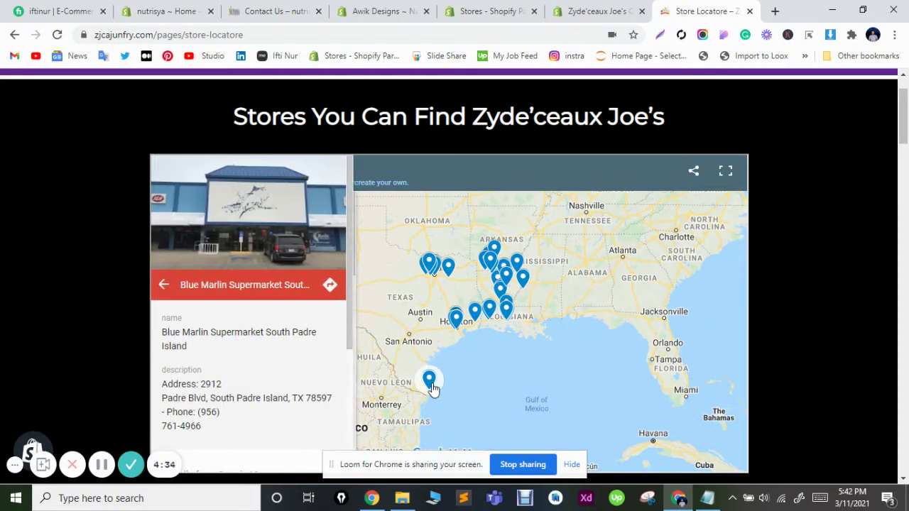
{"action": "left_click", "coordinate": [168, 287]}
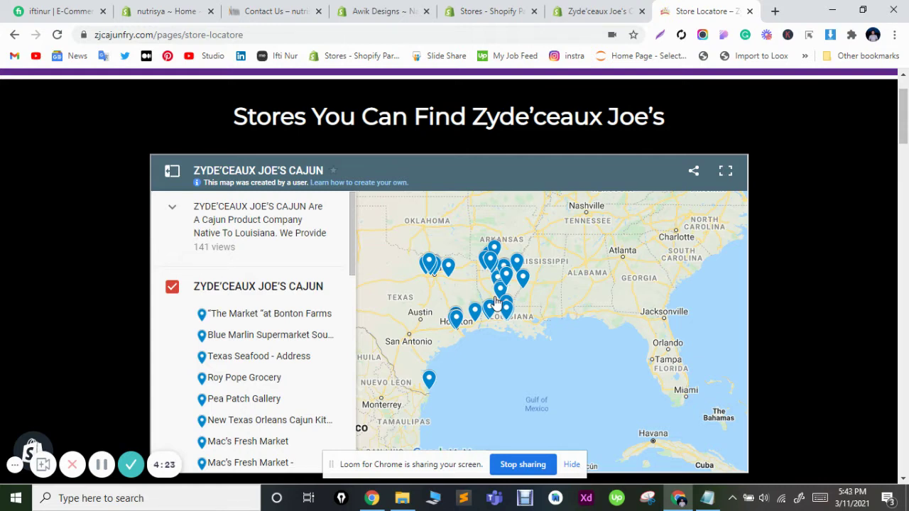
{"action": "left_click", "coordinate": [775, 11]}
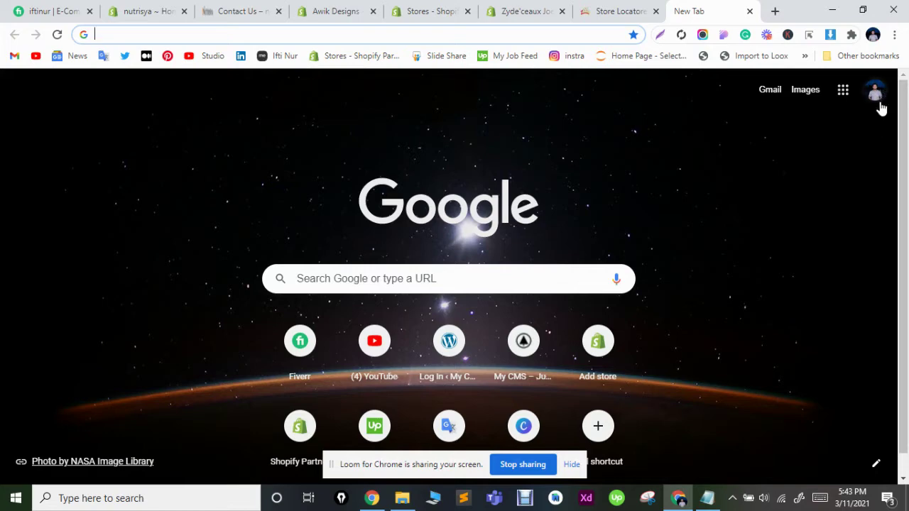
Open Google Maps from the apps grid and create a new map from Your places > Maps
{"action": "left_click", "coordinate": [844, 90]}
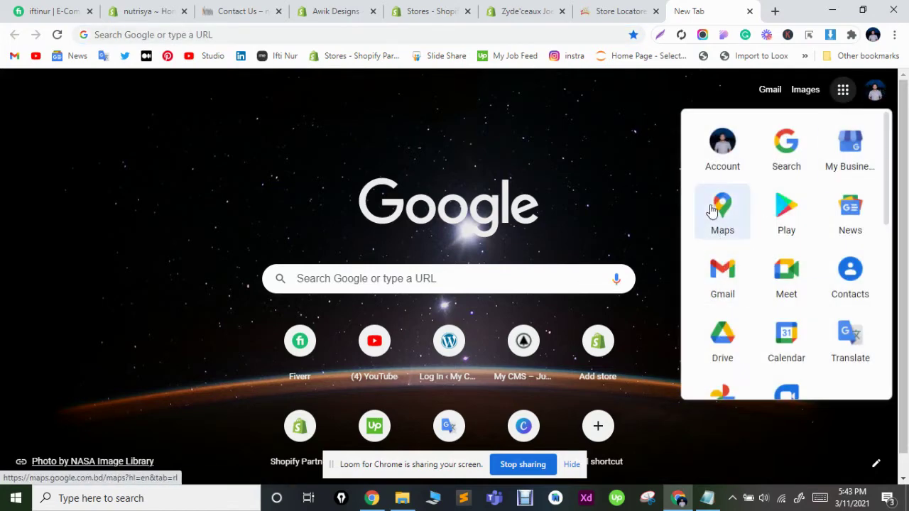
{"action": "left_click", "coordinate": [713, 211]}
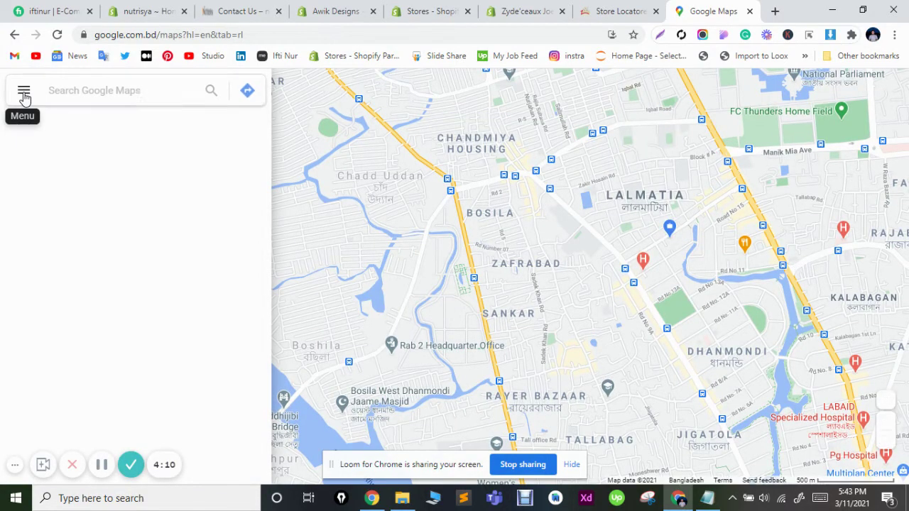
{"action": "left_click", "coordinate": [24, 93]}
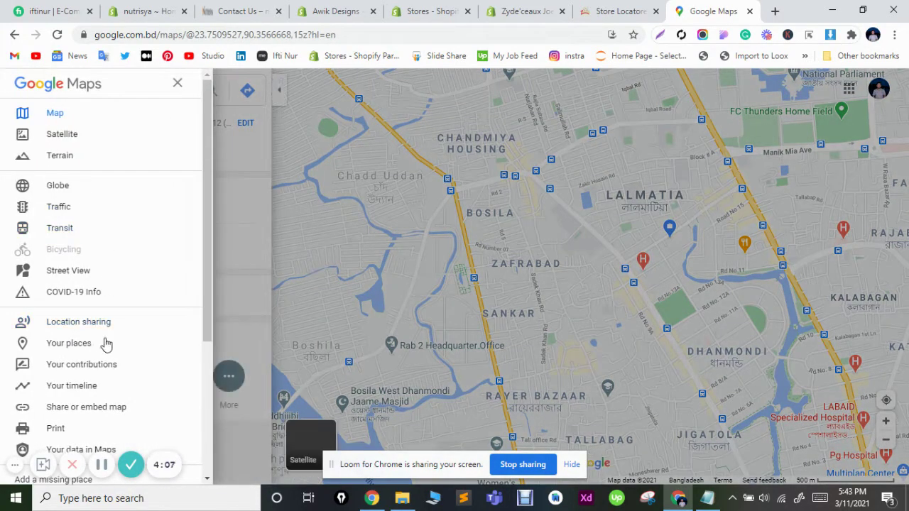
{"action": "left_click", "coordinate": [69, 345]}
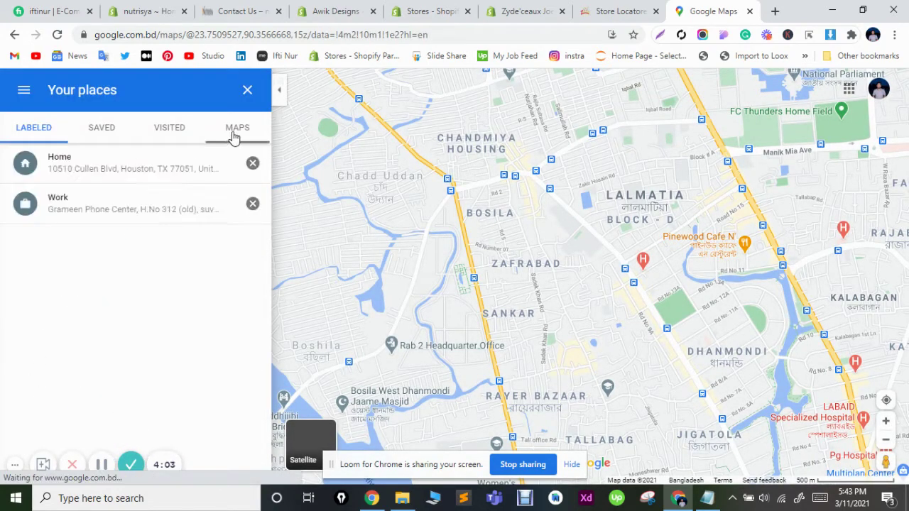
{"action": "left_click", "coordinate": [234, 135]}
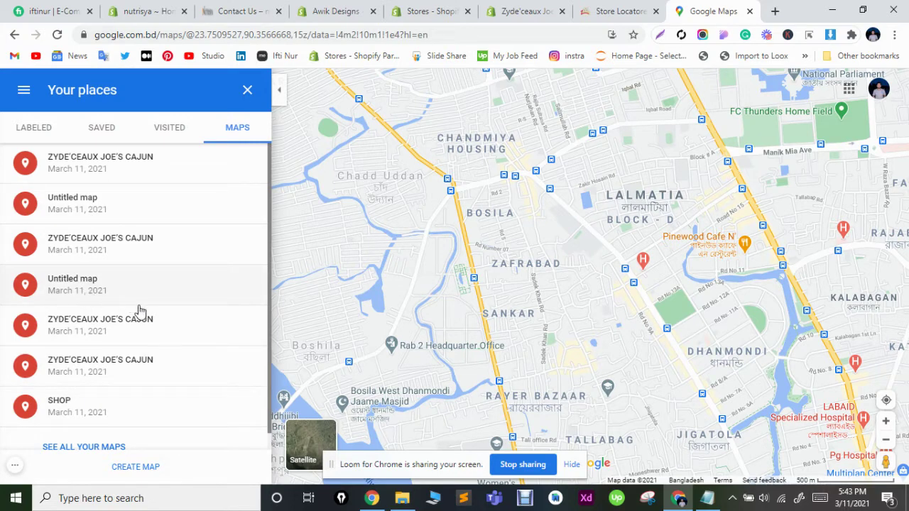
{"action": "left_click", "coordinate": [156, 467]}
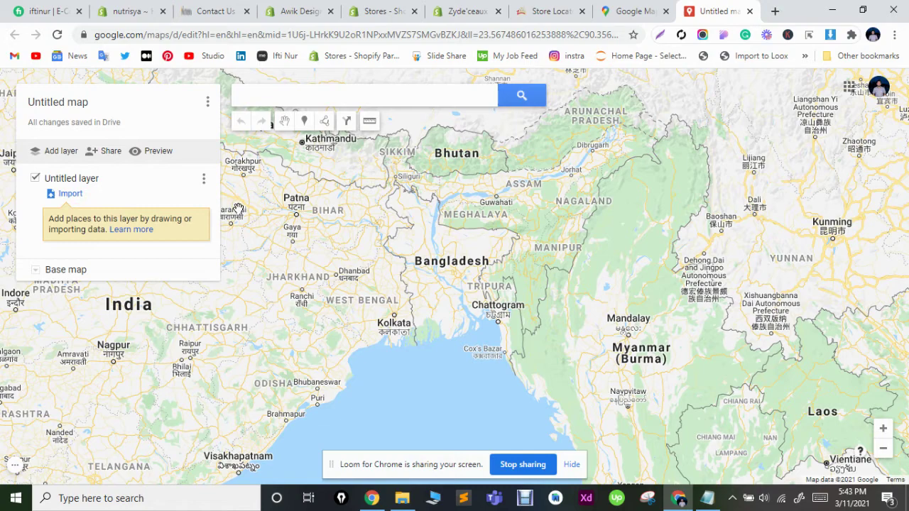
Open the map title dialog and copy the business name and description from KEYWORD.txt
{"action": "left_click", "coordinate": [60, 107]}
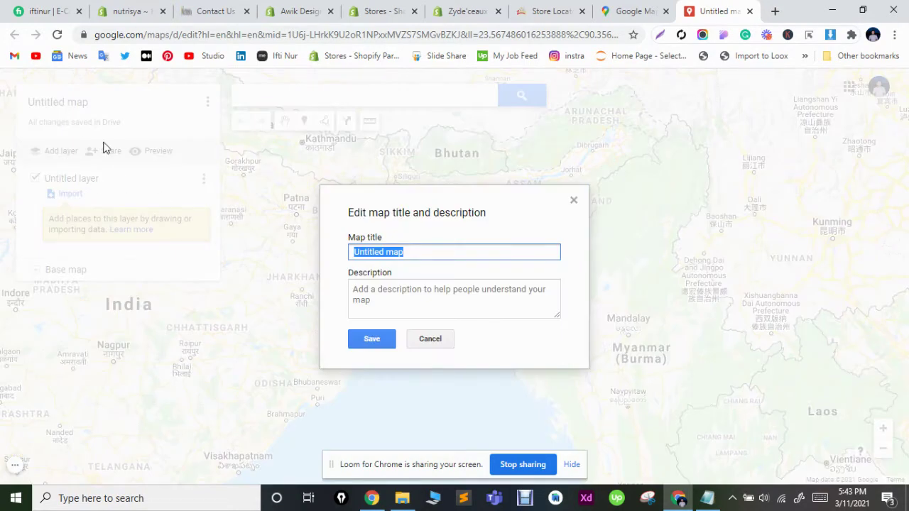
{"action": "key", "text": "super"}
{"action": "key", "text": "super"}
{"action": "left_click", "coordinate": [707, 498]}
{"action": "left_click_drag", "start_coordinate": [438, 68], "coordinate": [312, 74]}
{"action": "left_click_drag", "start_coordinate": [595, 116], "coordinate": [332, 81]}
{"action": "key", "text": "super+c"}
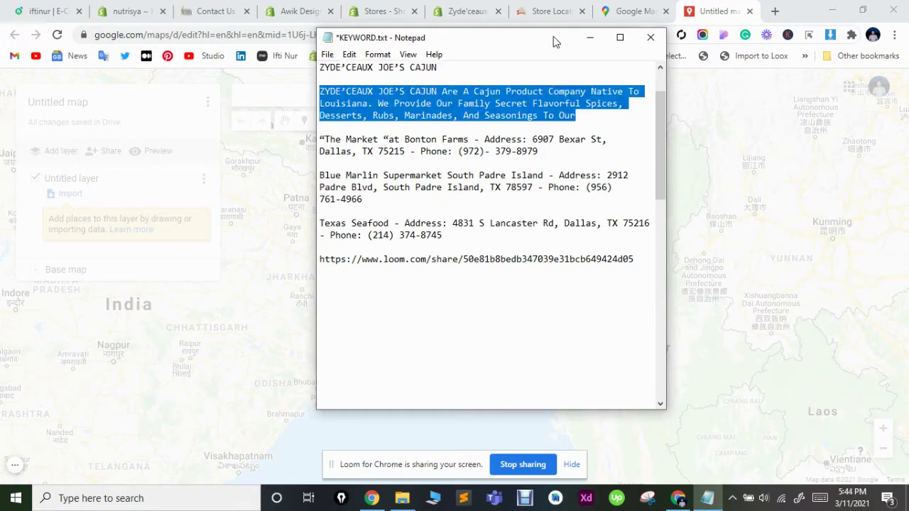
{"action": "left_click", "coordinate": [589, 37]}
Set the title to ZYDE'CEAUX JOE'S CAJUN with the Cajun company description, and save
{"action": "left_click", "coordinate": [407, 255]}
{"action": "key", "text": "ctrl+a"}
{"action": "key", "text": "super+v"}
{"action": "left_click", "coordinate": [424, 215]}
{"action": "left_click", "coordinate": [398, 300]}
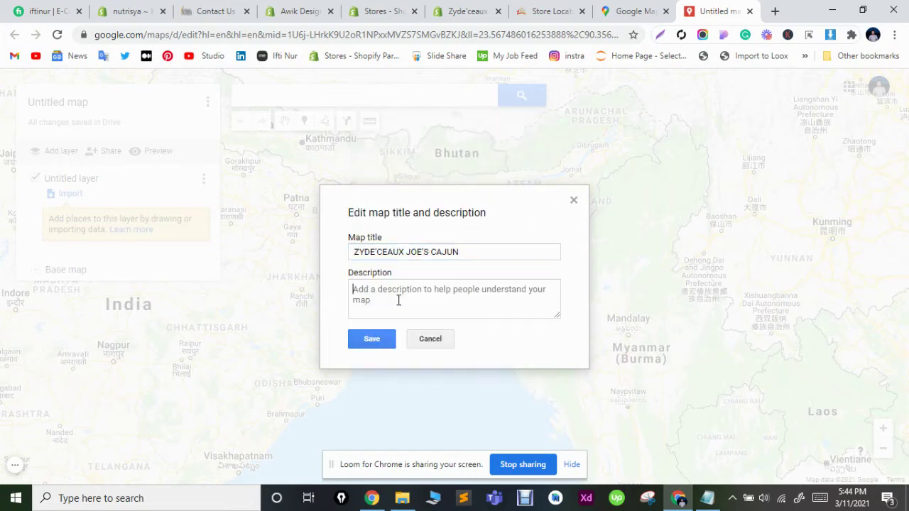
{"action": "key", "text": "super+v"}
{"action": "left_click", "coordinate": [416, 206]}
{"action": "key", "text": "super+v"}
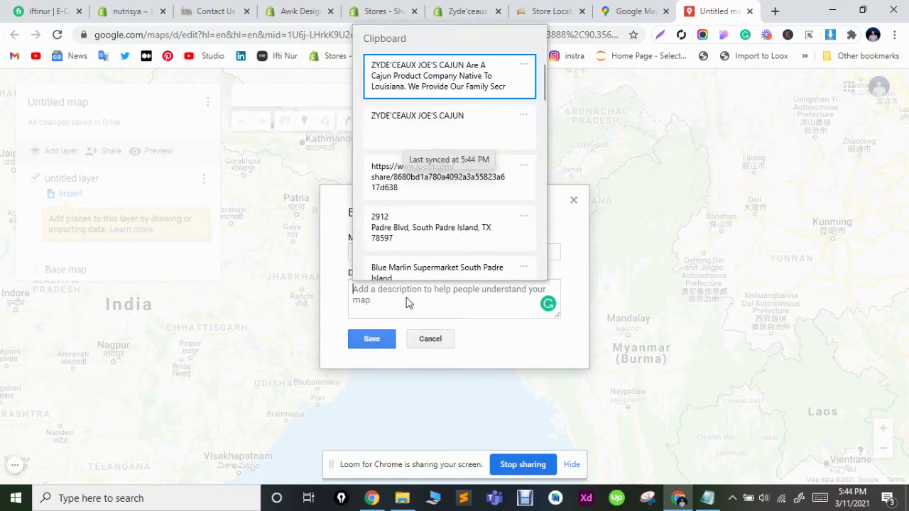
{"action": "left_click", "coordinate": [426, 77]}
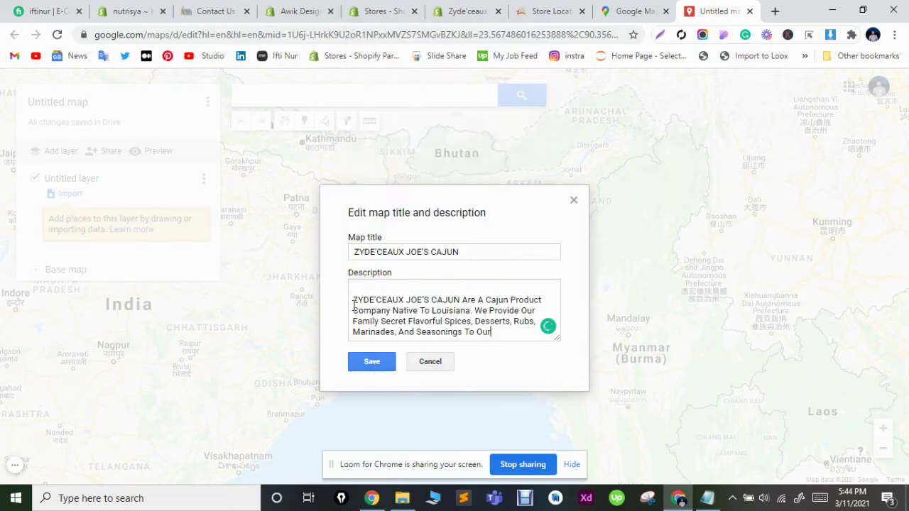
{"action": "left_click", "coordinate": [372, 362]}
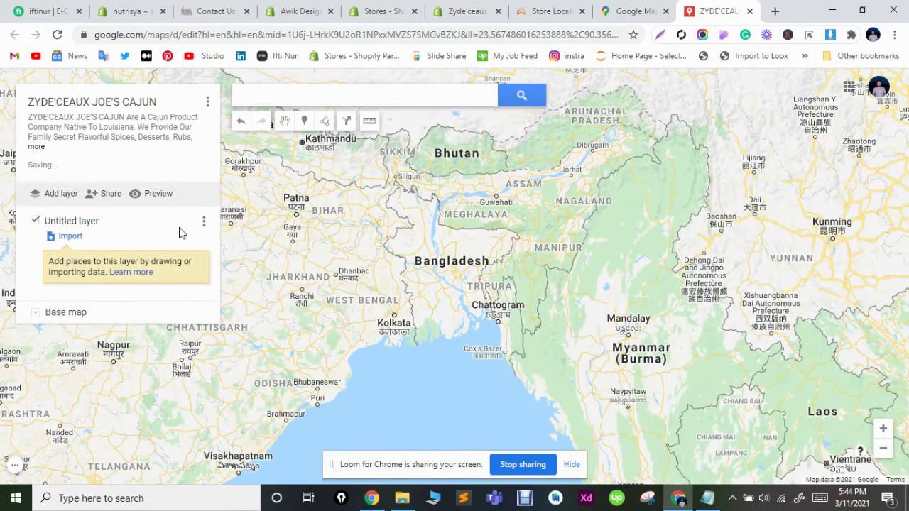
Rename the Untitled layer to ZYDE'CEAUX JOE'S CAJUN from clipboard history and save it
{"action": "left_click", "coordinate": [58, 223]}
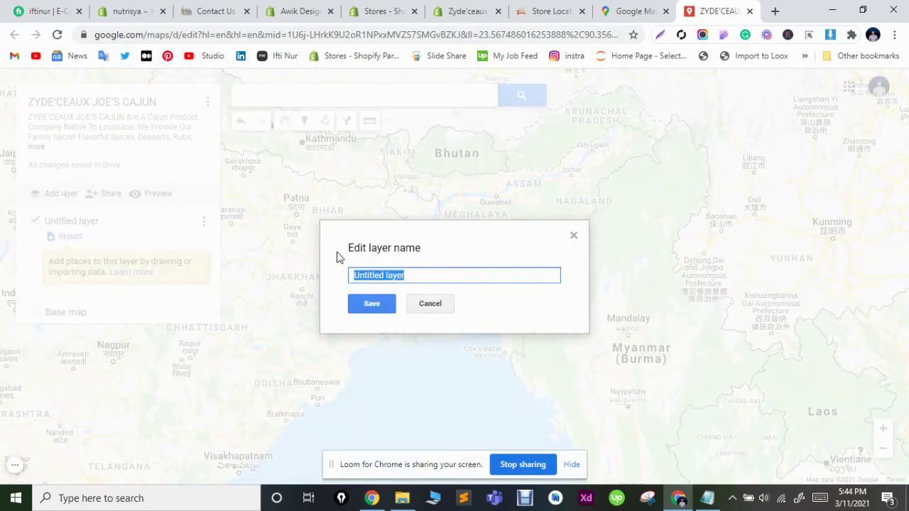
{"action": "key", "text": "super+v"}
{"action": "left_click", "coordinate": [387, 101]}
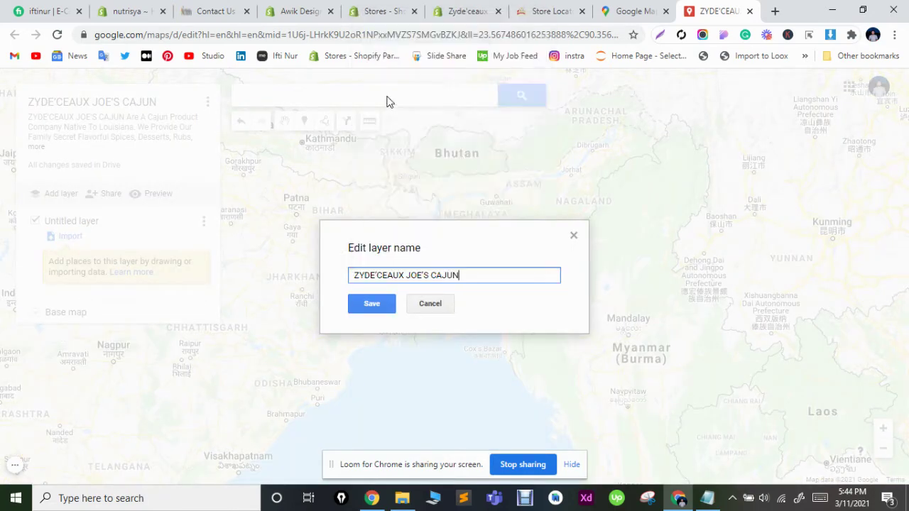
{"action": "left_click", "coordinate": [372, 304]}
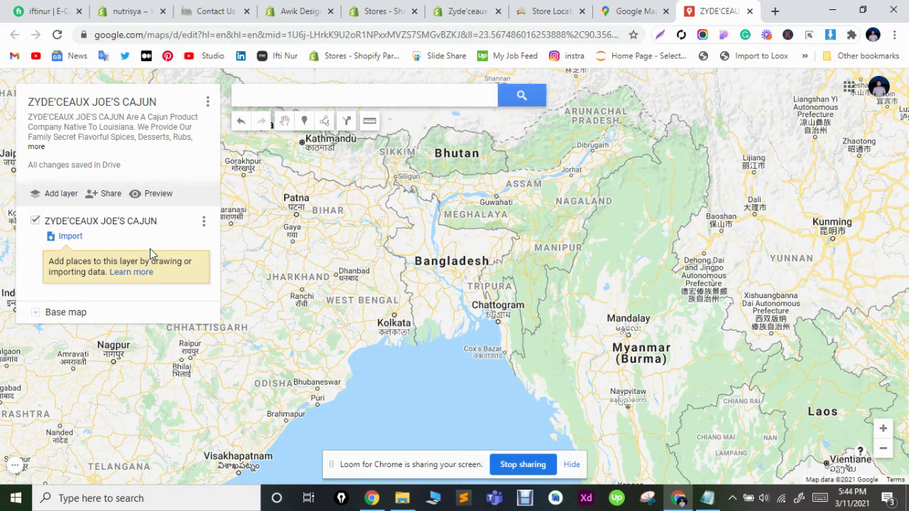
Copy the Bonton Farms store name and its address and phone from KEYWORD.txt
{"action": "left_click", "coordinate": [708, 498]}
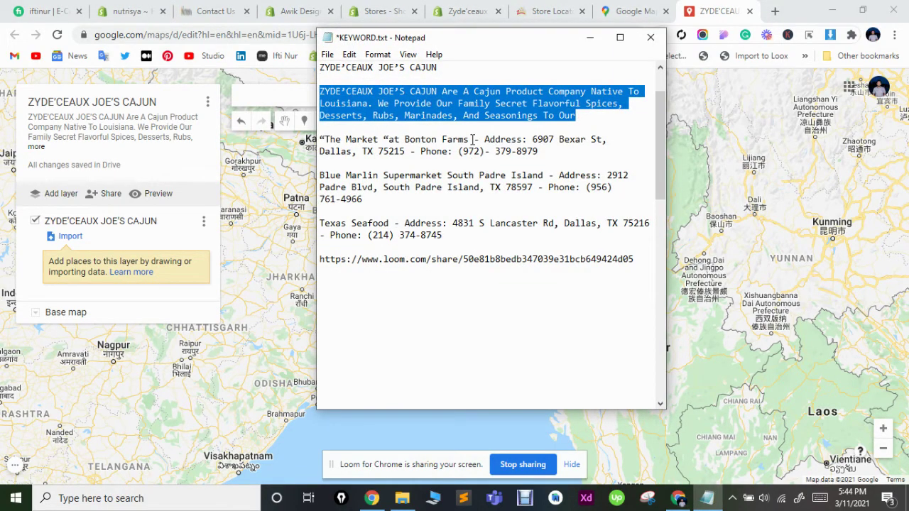
{"action": "left_click_drag", "start_coordinate": [534, 139], "coordinate": [410, 151]}
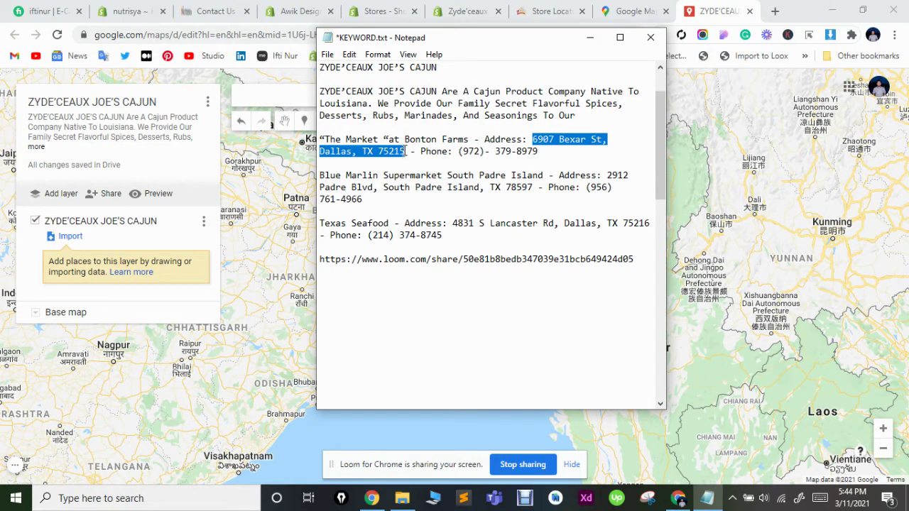
{"action": "left_click_drag", "start_coordinate": [319, 140], "coordinate": [468, 139]}
{"action": "key", "text": "super+c"}
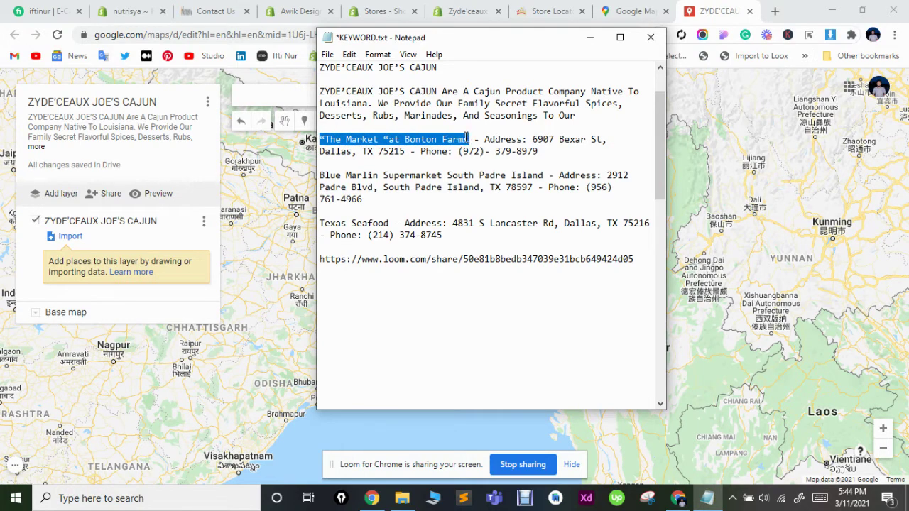
{"action": "left_click_drag", "start_coordinate": [540, 152], "coordinate": [492, 139]}
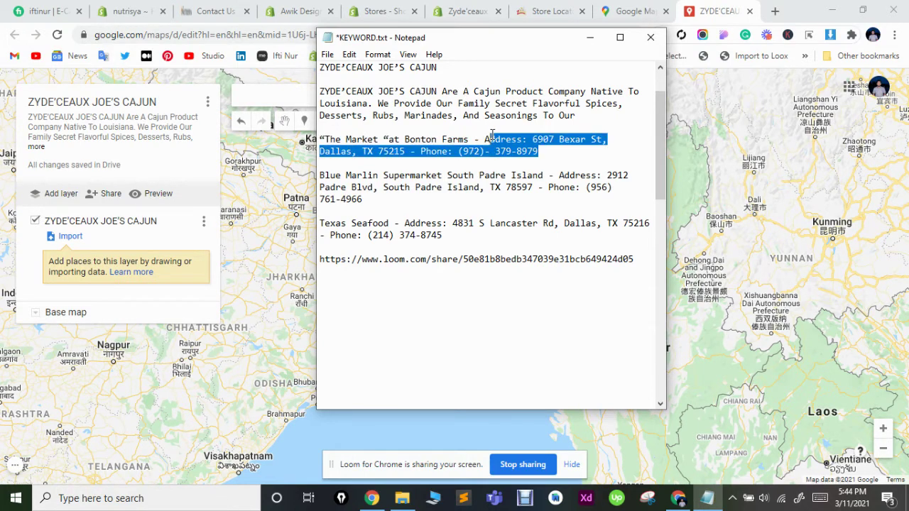
Search for 6907 Bexar St, Dallas, TX 75215 and add it to the layer
{"action": "left_click", "coordinate": [583, 36]}
{"action": "left_click", "coordinate": [412, 95]}
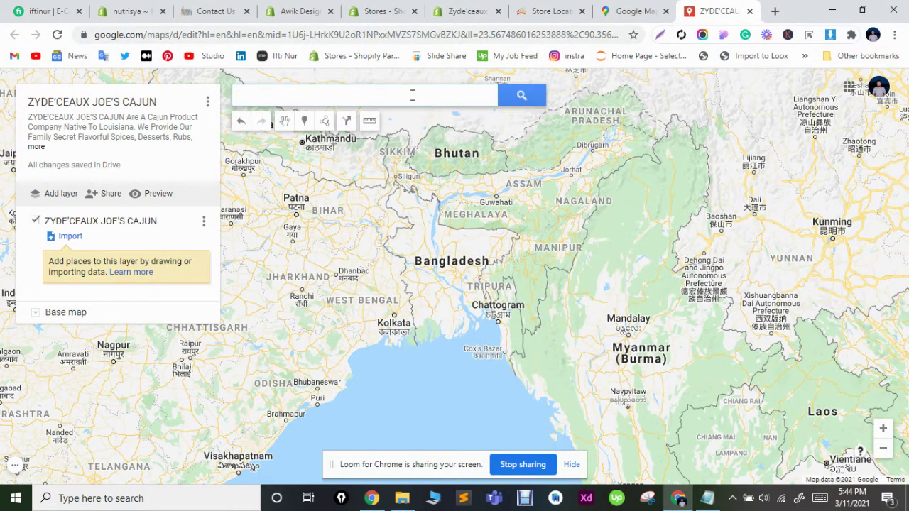
{"action": "key", "text": "super+v"}
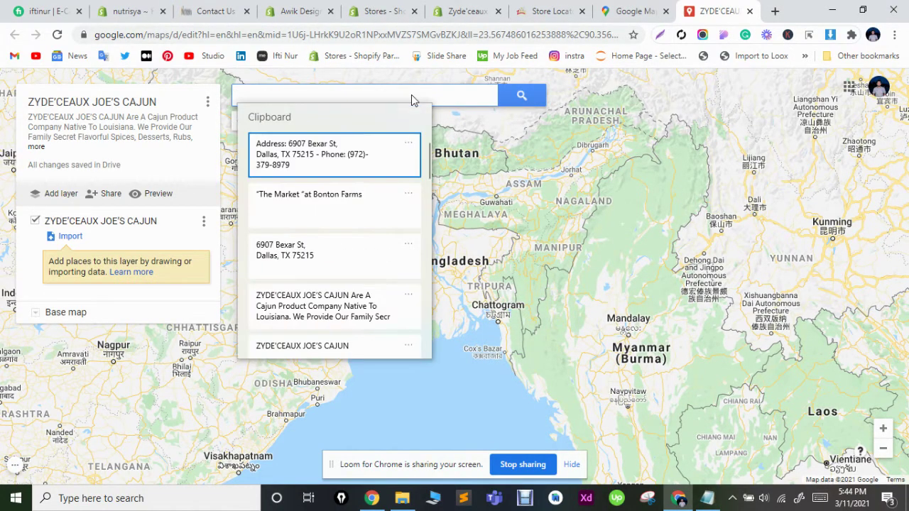
{"action": "left_click", "coordinate": [332, 253]}
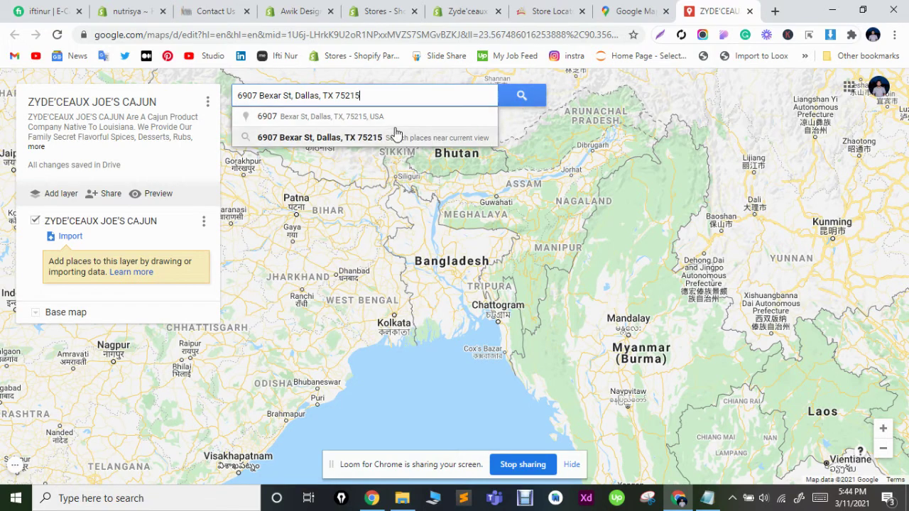
{"action": "left_click", "coordinate": [394, 121]}
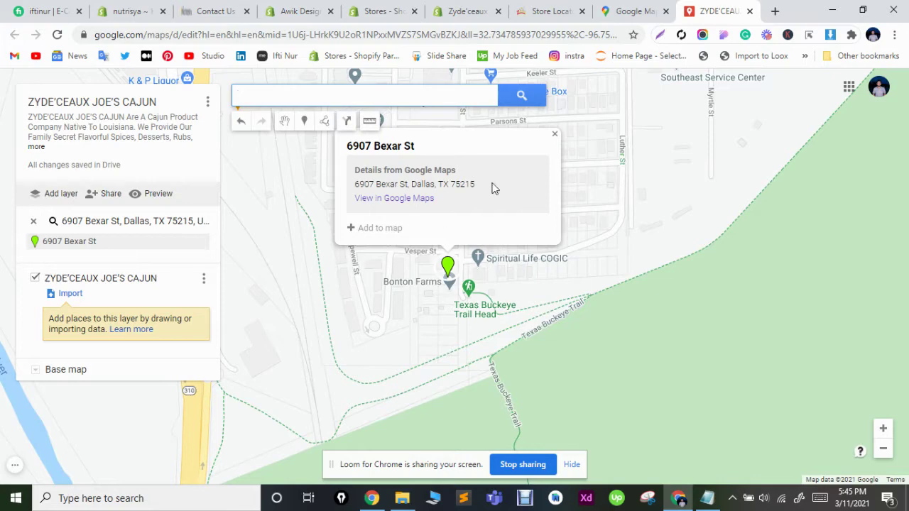
{"action": "left_click", "coordinate": [361, 228]}
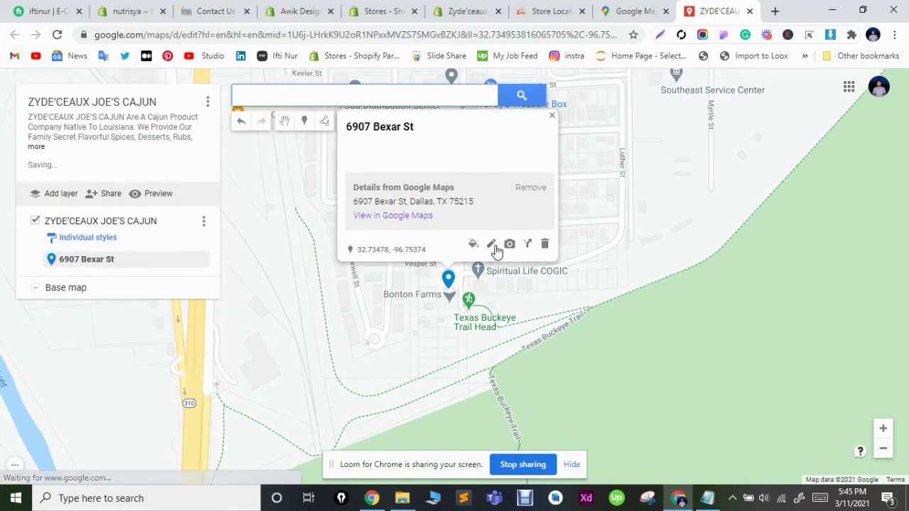
Browse the pin colour and icon options and keep the standard pin icon
{"action": "left_click", "coordinate": [473, 244]}
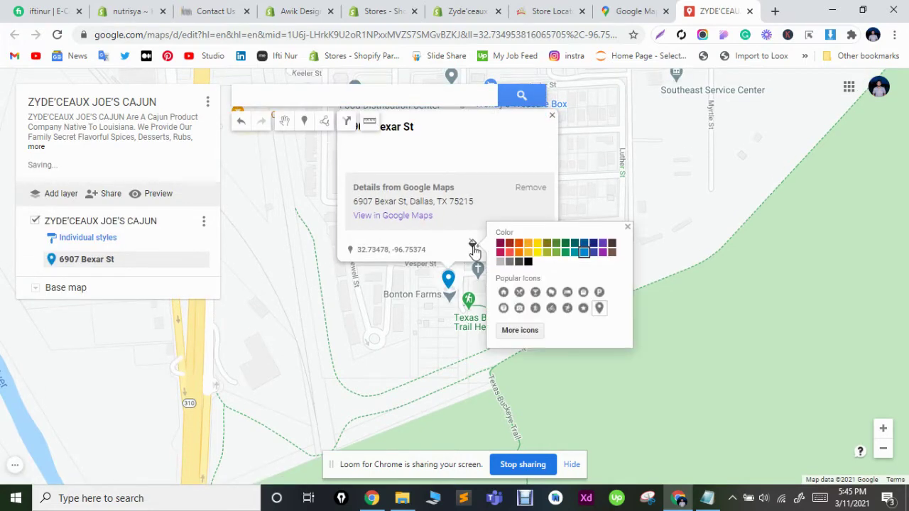
{"action": "left_click", "coordinate": [522, 330]}
{"action": "scroll", "coordinate": [422, 286], "scroll_direction": "down", "scroll_amount": 2}
{"action": "scroll", "coordinate": [422, 286], "scroll_direction": "down", "scroll_amount": 1}
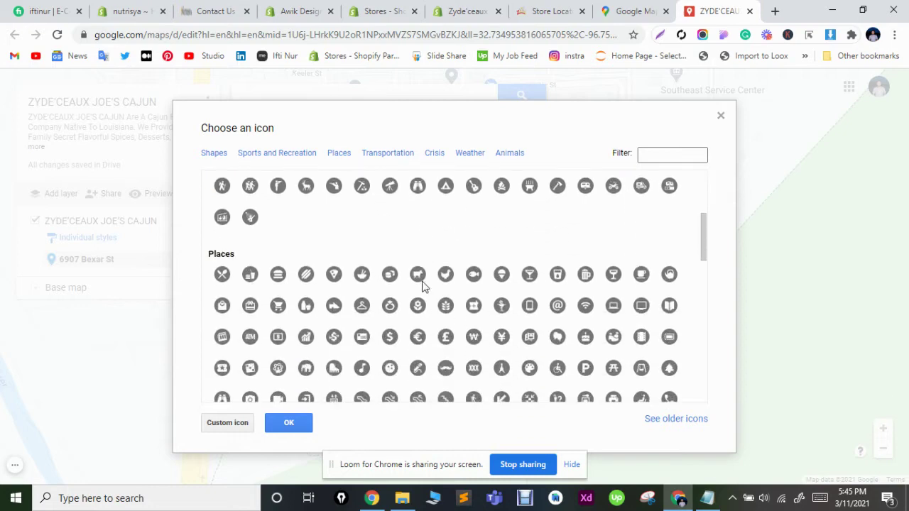
{"action": "scroll", "coordinate": [398, 291], "scroll_direction": "up", "scroll_amount": 2}
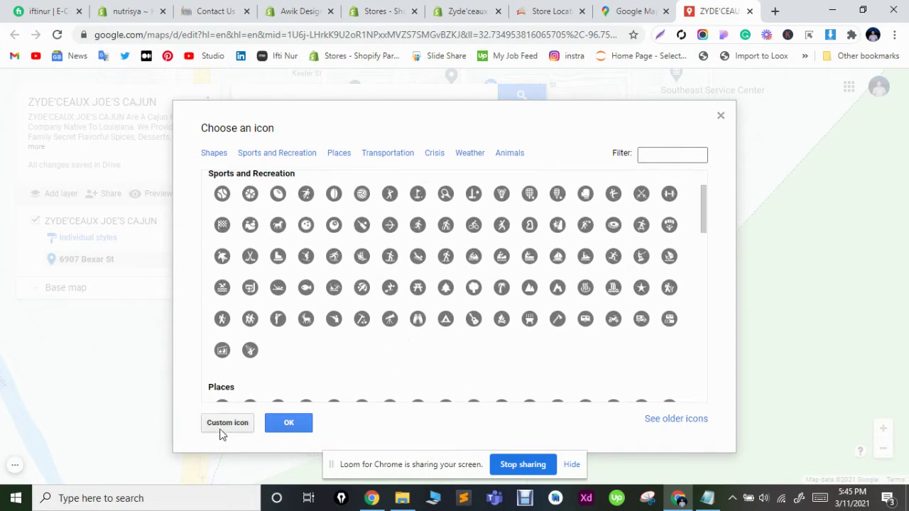
{"action": "scroll", "coordinate": [270, 264], "scroll_direction": "up", "scroll_amount": 2}
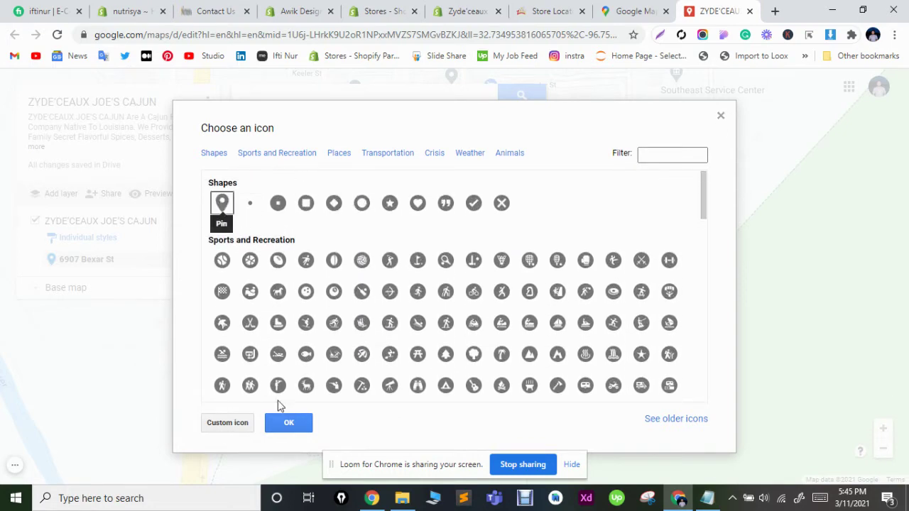
{"action": "left_click", "coordinate": [287, 422]}
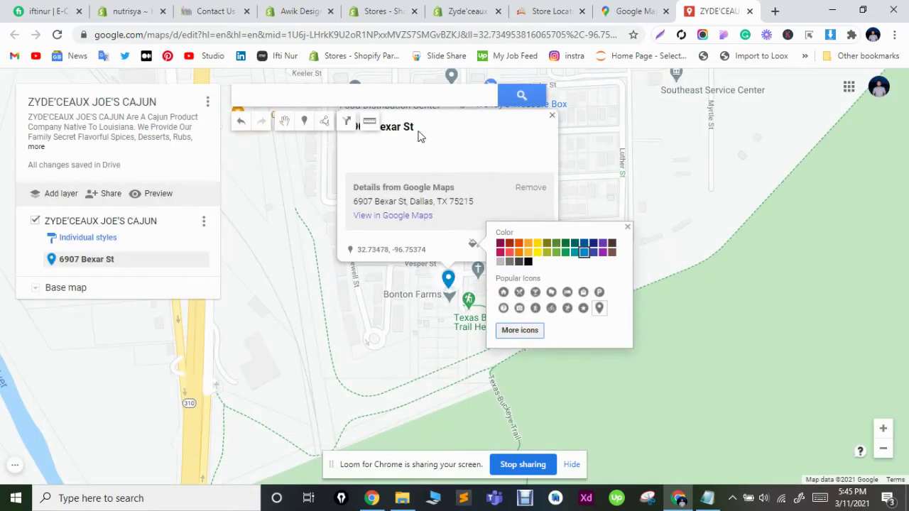
{"action": "left_click", "coordinate": [403, 133]}
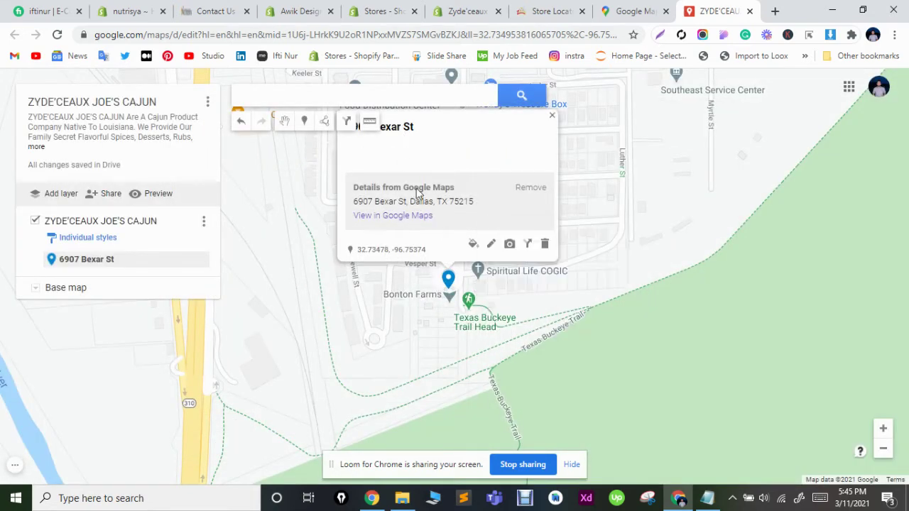
Title the pin The Market “at Bonton Farms” with its address and phone as description, then save
{"action": "left_click", "coordinate": [490, 246]}
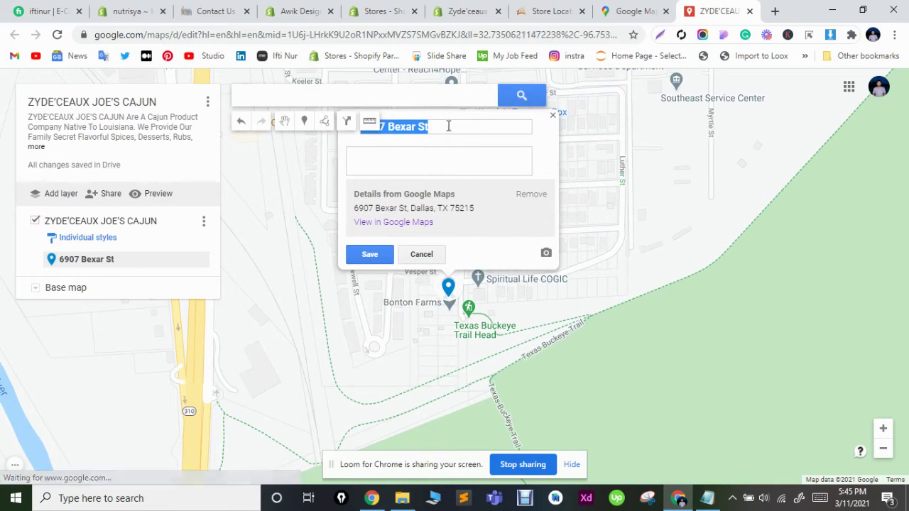
{"action": "key", "text": "super+v"}
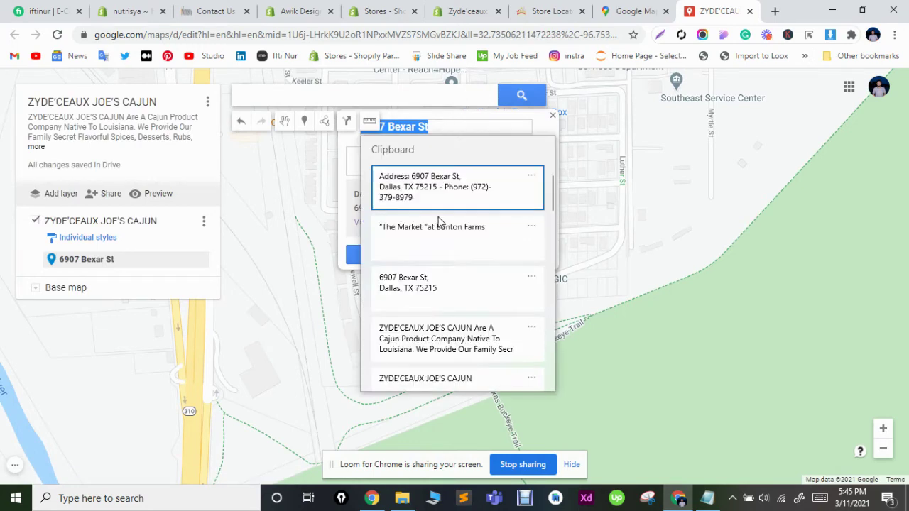
{"action": "left_click", "coordinate": [437, 229]}
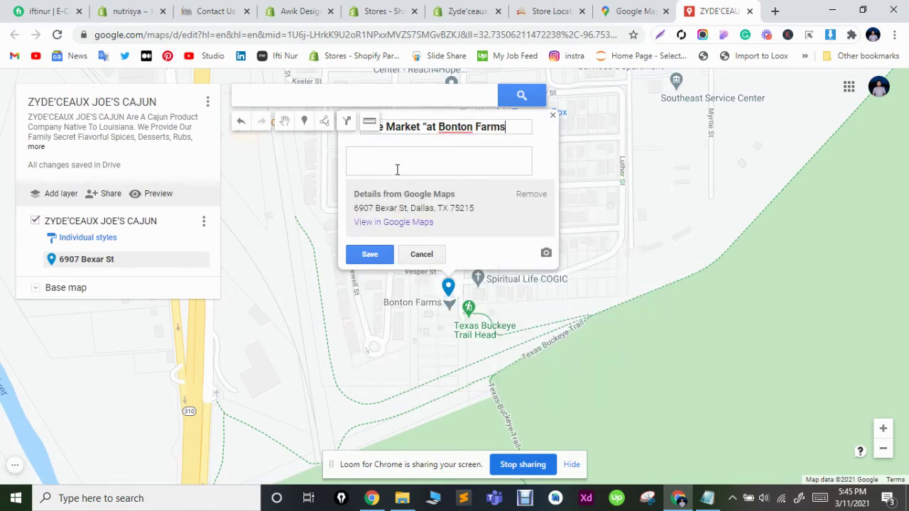
{"action": "left_click", "coordinate": [396, 167]}
{"action": "key", "text": "super+v"}
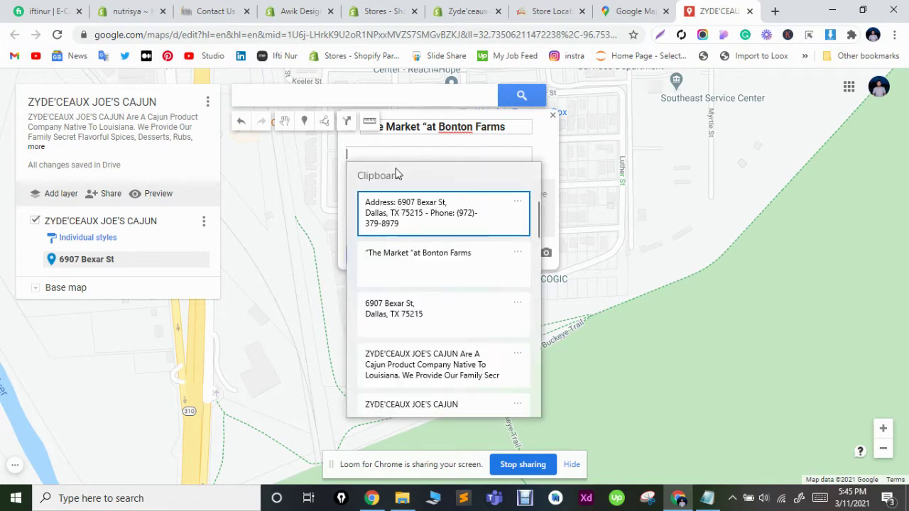
{"action": "left_click", "coordinate": [394, 220]}
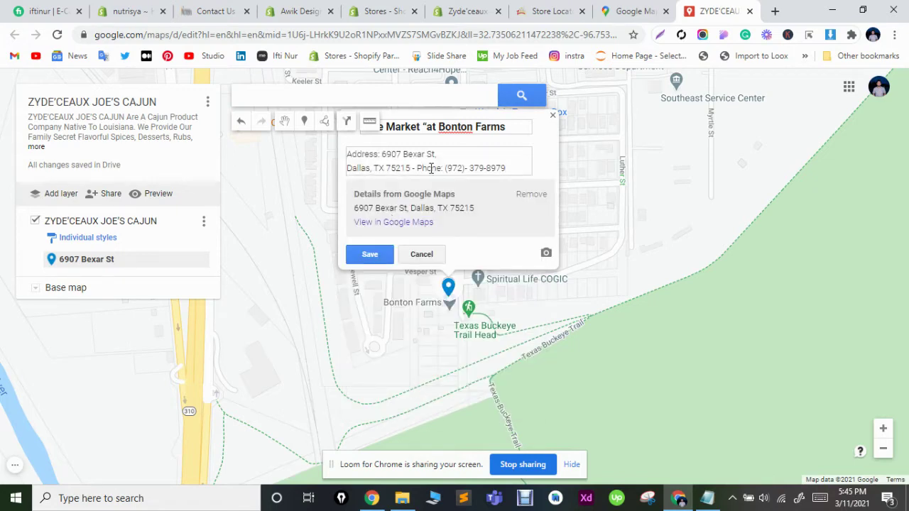
{"action": "left_click", "coordinate": [370, 255]}
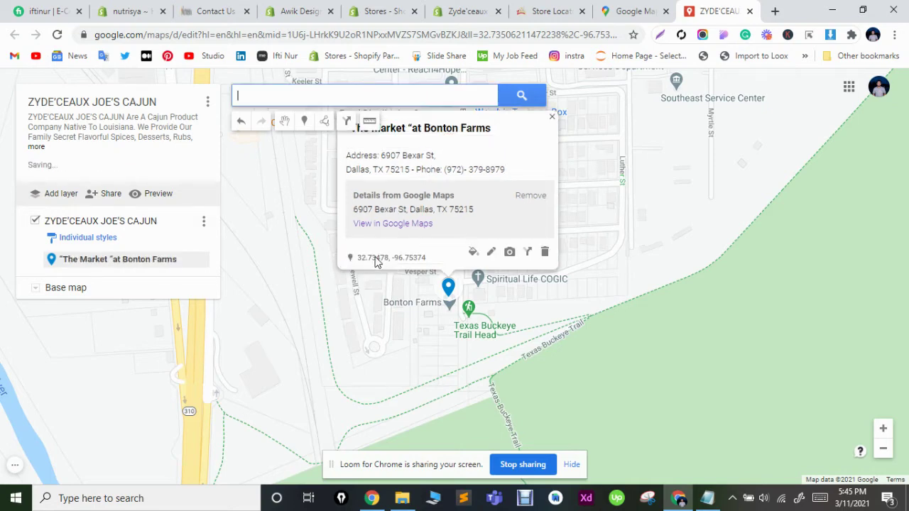
{"action": "left_click", "coordinate": [372, 303]}
Copy the Blue Marlin Supermarket South Padre Island name and address from KEYWORD.txt, then return to the map search
{"action": "left_click", "coordinate": [707, 500]}
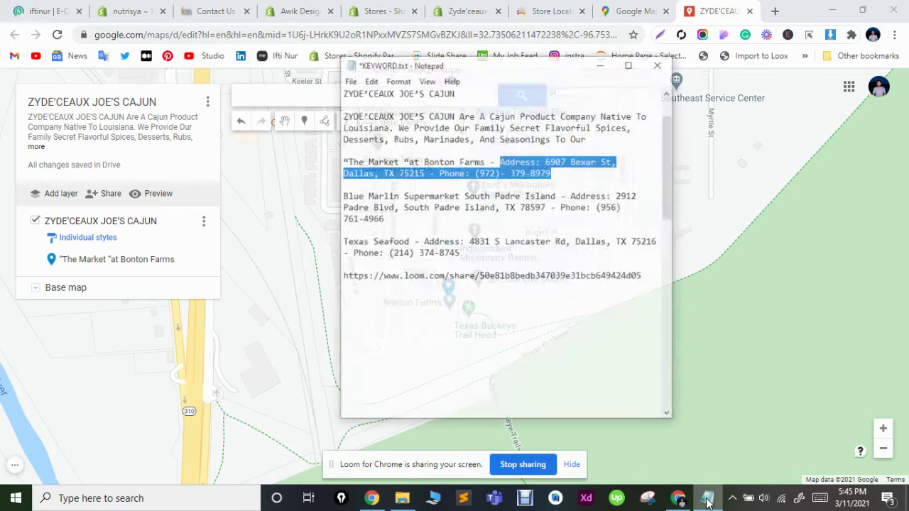
{"action": "left_click", "coordinate": [442, 187]}
{"action": "left_click_drag", "start_coordinate": [545, 175], "coordinate": [305, 172]}
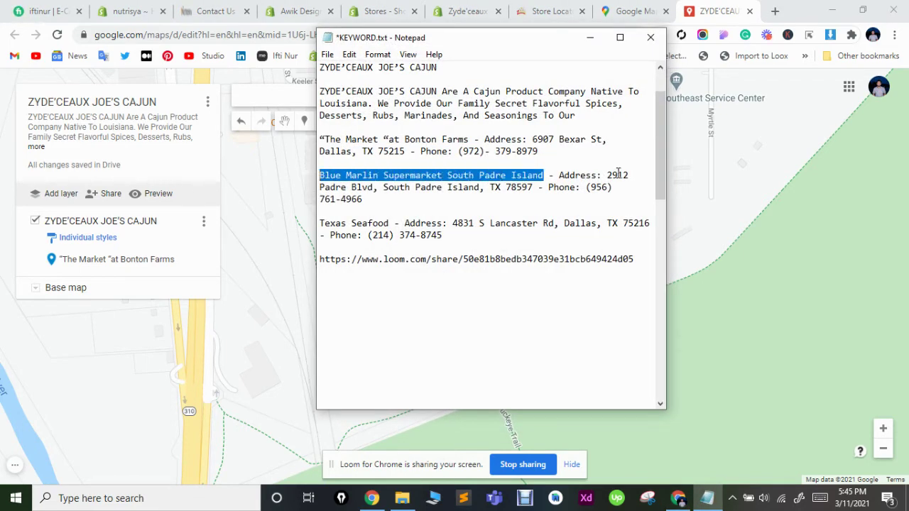
{"action": "left_click_drag", "start_coordinate": [561, 175], "coordinate": [534, 186]}
{"action": "key", "text": "super+c"}
{"action": "left_click", "coordinate": [574, 220]}
{"action": "left_click", "coordinate": [596, 25]}
{"action": "left_click", "coordinate": [385, 95]}
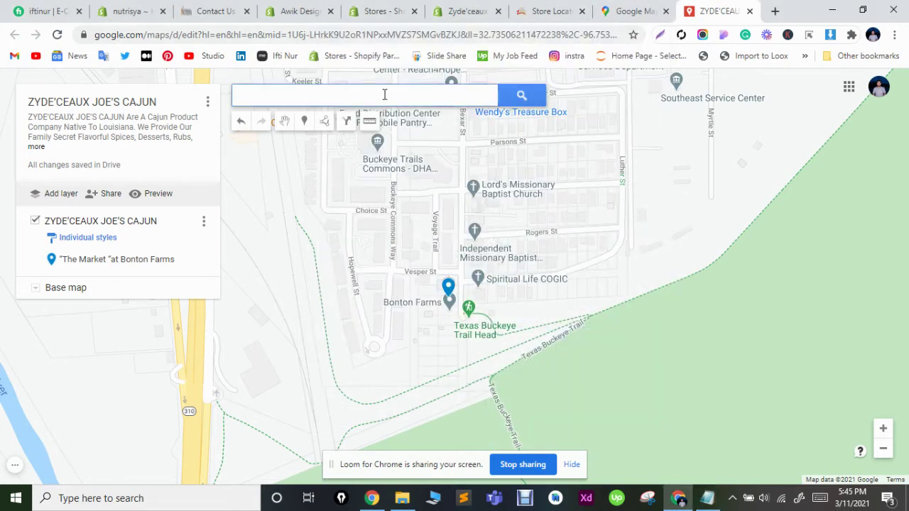
Search for 912 Padre Blvd, South Padre Island and add it to the layer
{"action": "key", "text": "super+v"}
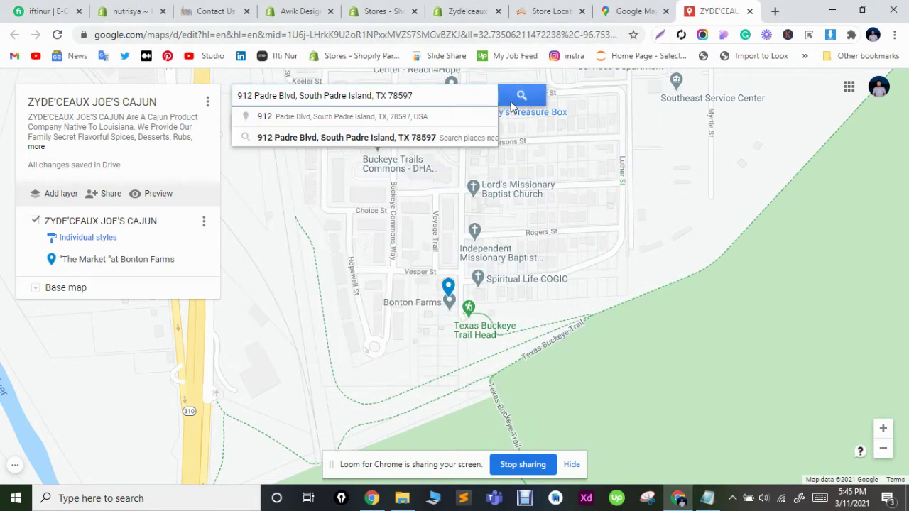
{"action": "left_click", "coordinate": [466, 116]}
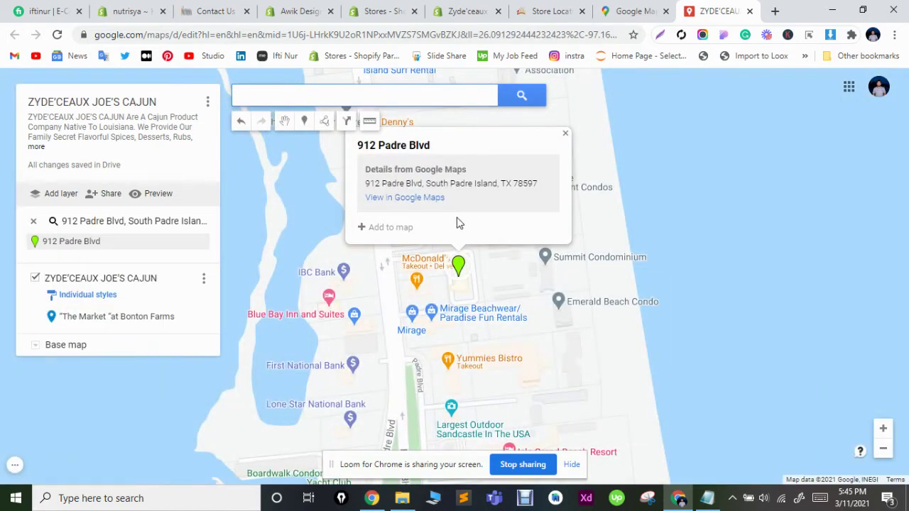
{"action": "left_click", "coordinate": [363, 228]}
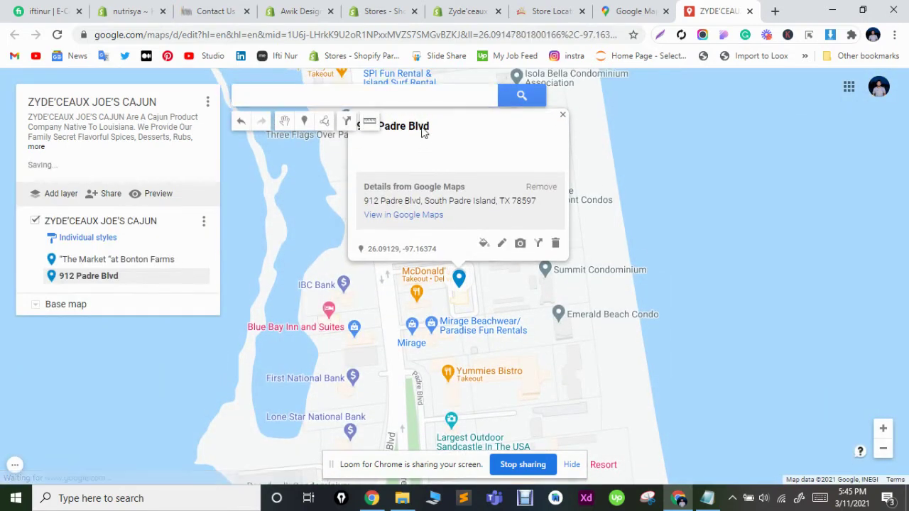
Title the pin Blue Marlin Supermarket South Padre Island with its 912 Padre Blvd address, and save
{"action": "left_click", "coordinate": [501, 243]}
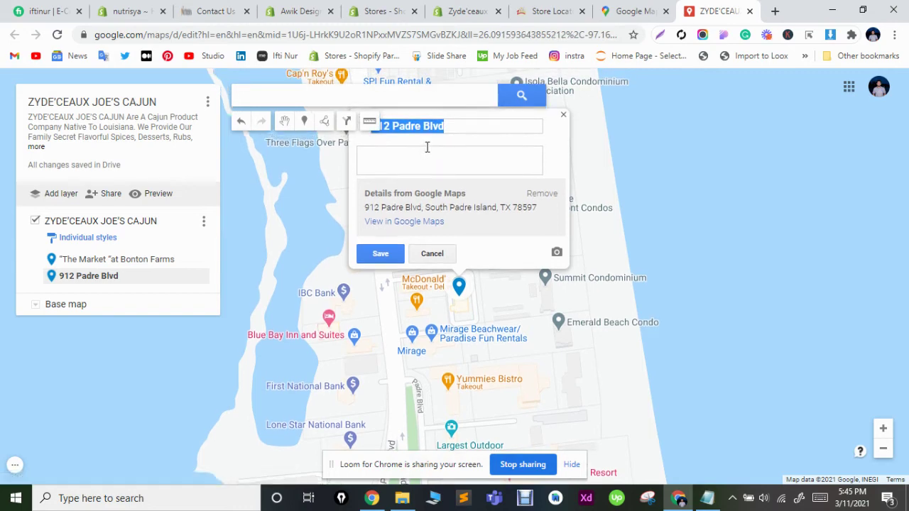
{"action": "key", "text": "super+v"}
{"action": "left_click", "coordinate": [431, 279]}
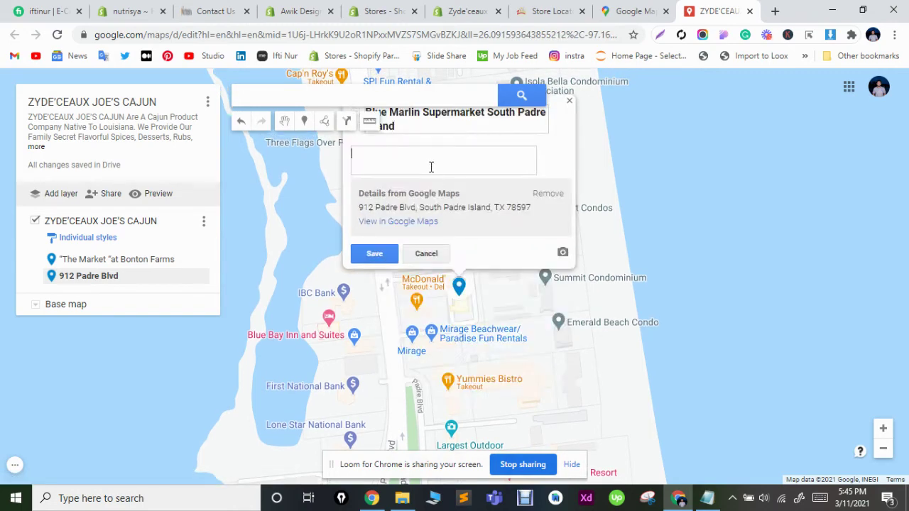
{"action": "left_click", "coordinate": [432, 167]}
{"action": "key", "text": "super+v"}
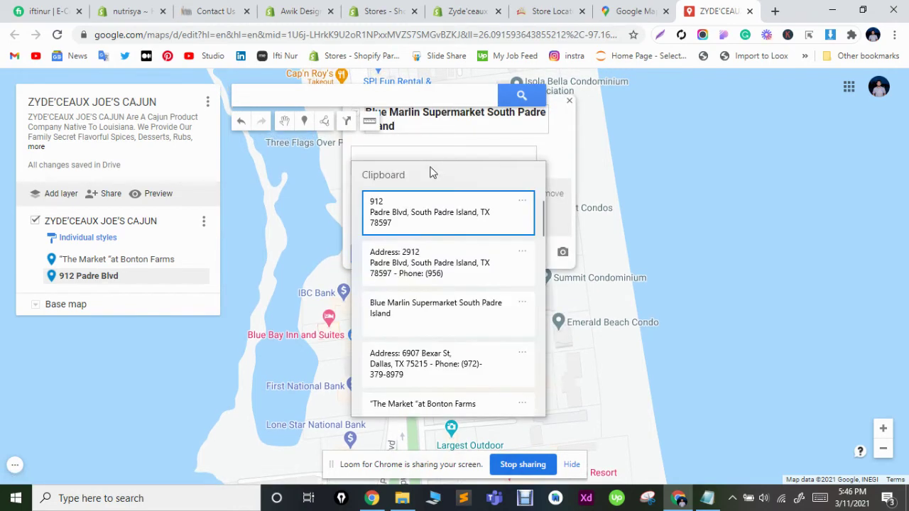
{"action": "left_click", "coordinate": [419, 215]}
{"action": "left_click", "coordinate": [372, 254]}
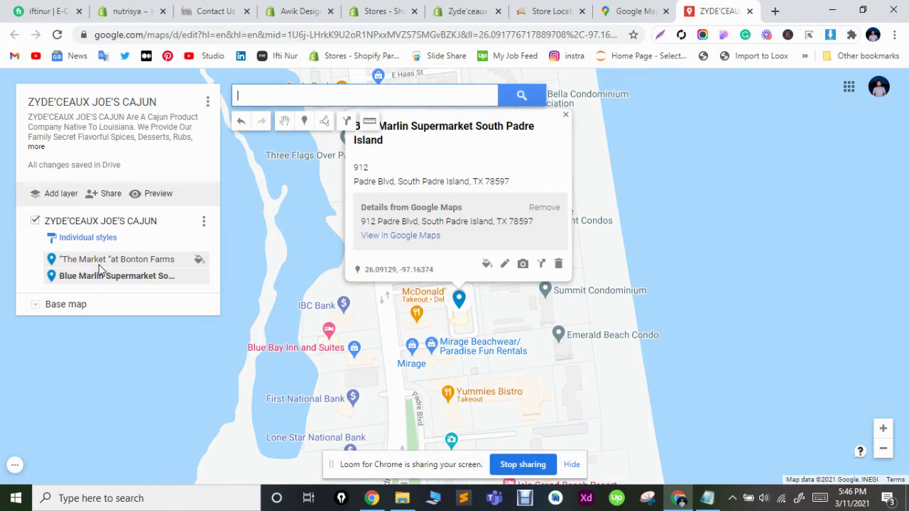
{"action": "left_click", "coordinate": [253, 308]}
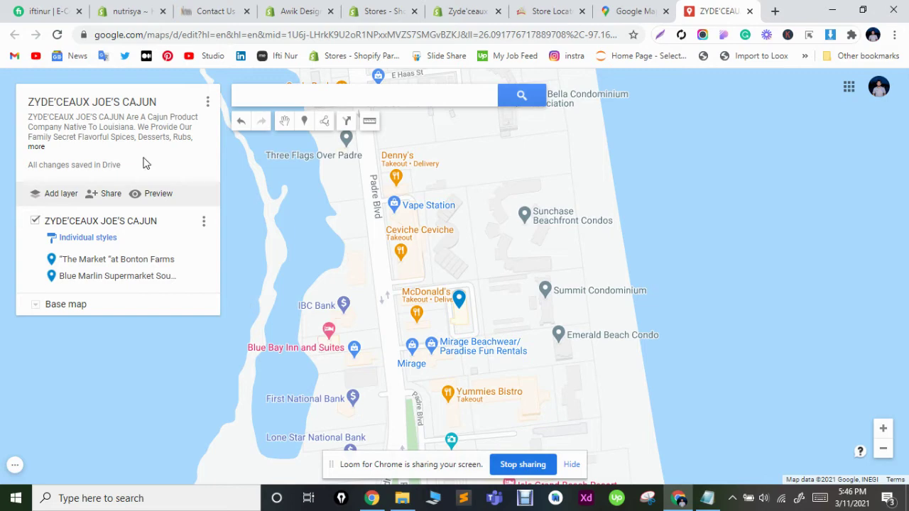
Delete 'at Bonton Farms' from the Dallas pin's title, leaving “The Market”, and save
{"action": "left_click", "coordinate": [155, 261]}
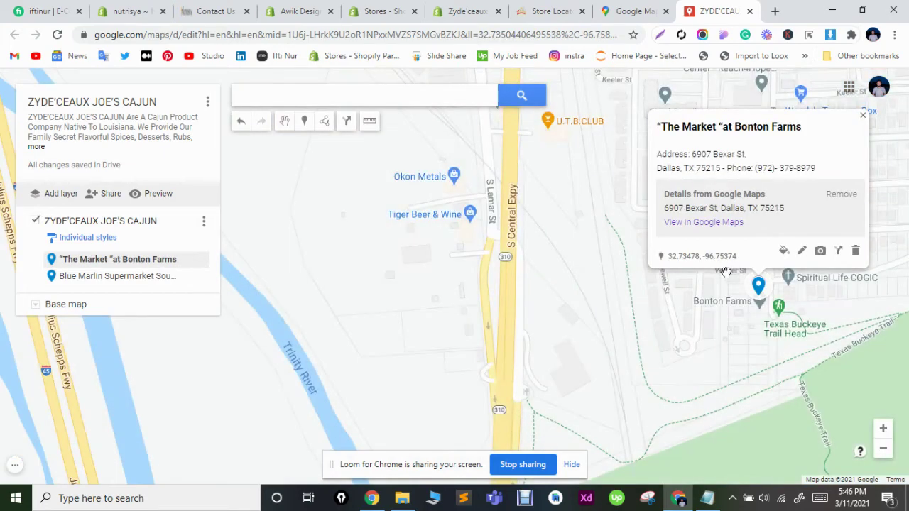
{"action": "left_click", "coordinate": [802, 250]}
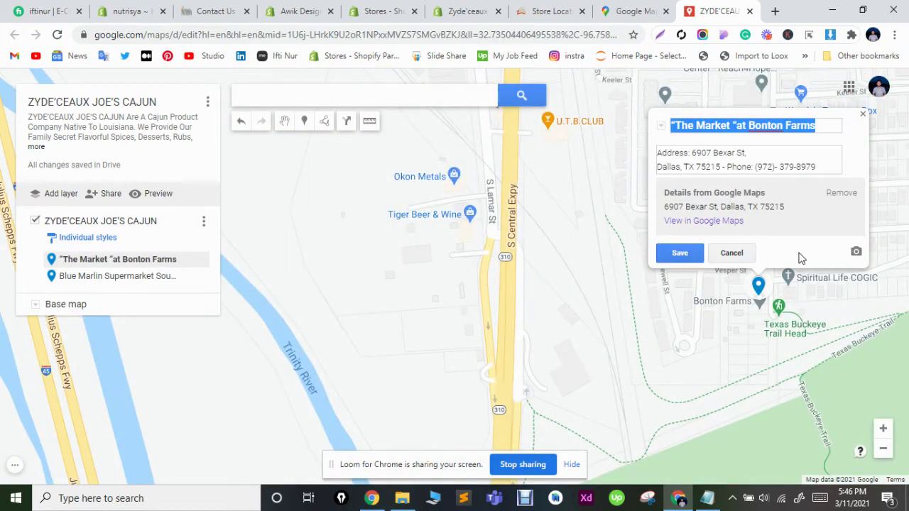
{"action": "left_click", "coordinate": [757, 168]}
{"action": "left_click_drag", "start_coordinate": [742, 128], "coordinate": [824, 123]}
{"action": "key", "text": "BackSpace"}
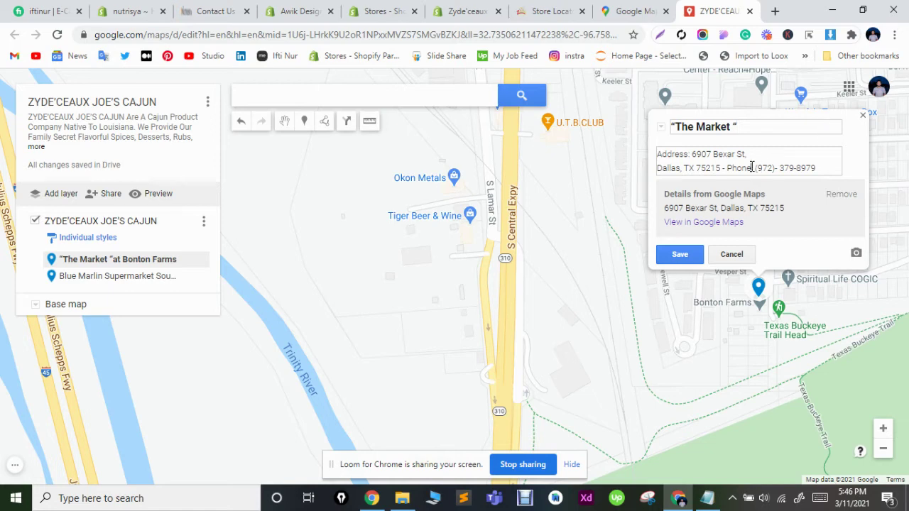
{"action": "left_click", "coordinate": [685, 256]}
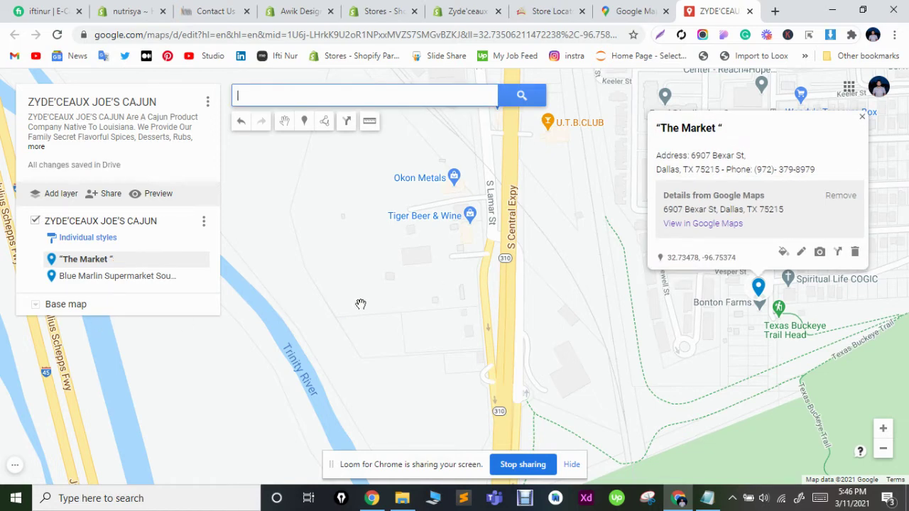
{"action": "scroll", "coordinate": [360, 304], "scroll_direction": "down", "scroll_amount": 5}
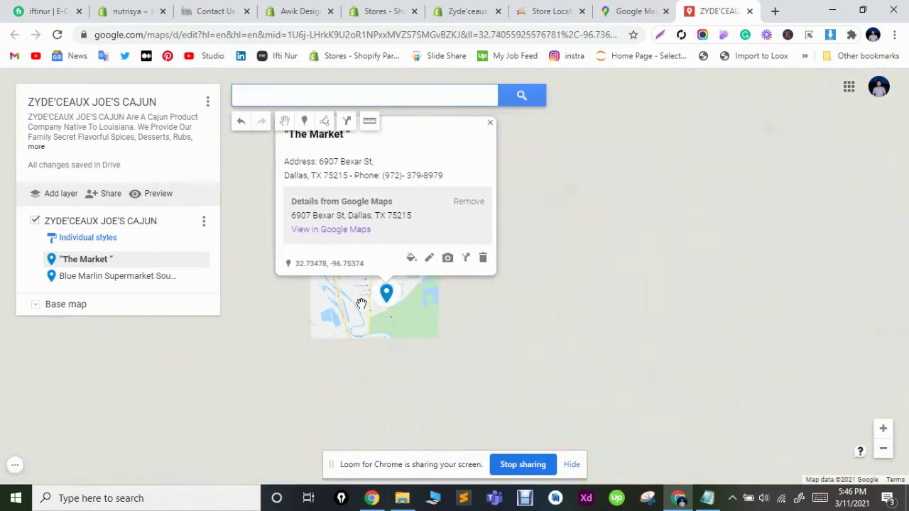
Close The Market pin's details and restore the browser page zoom to 100%
{"action": "left_click", "coordinate": [361, 305]}
{"action": "scroll", "coordinate": [362, 309], "scroll_direction": "down", "scroll_amount": 2}
{"action": "key", "text": "ctrl+minus"}
{"action": "key", "text": "ctrl+minus"}
{"action": "key", "text": "ctrl+minus"}
{"action": "key", "text": "ctrl+minus"}
{"action": "key", "text": "ctrl+minus"}
{"action": "key", "text": "ctrl+minus"}
{"action": "key", "text": "ctrl+minus"}
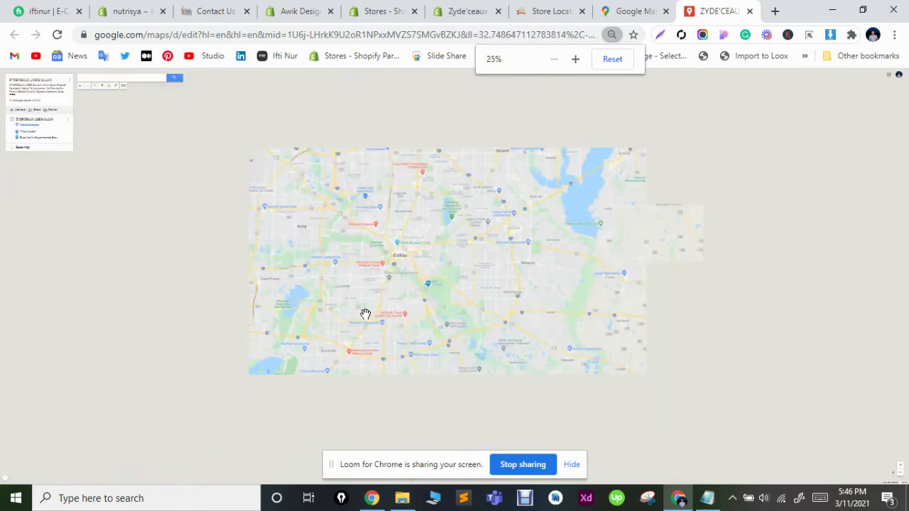
{"action": "key", "text": "ctrl+plus"}
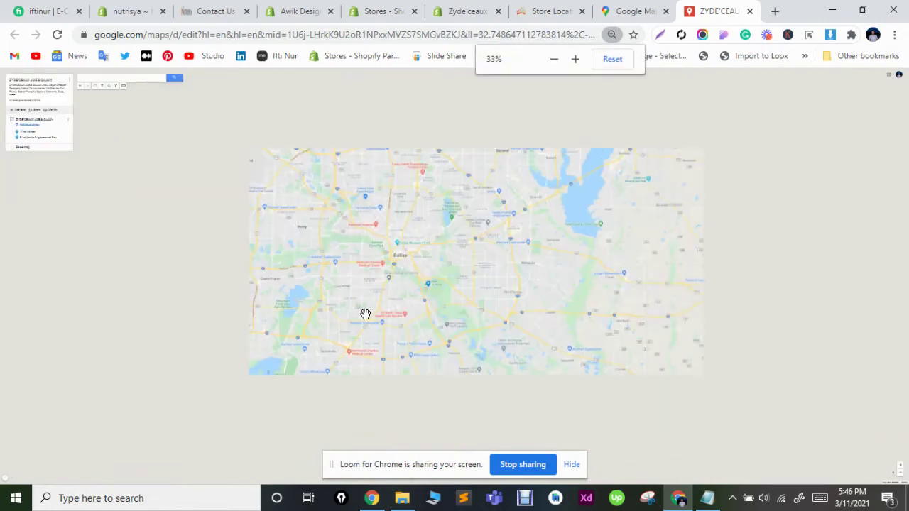
{"action": "key", "text": "ctrl+plus"}
{"action": "key", "text": "ctrl+plus"}
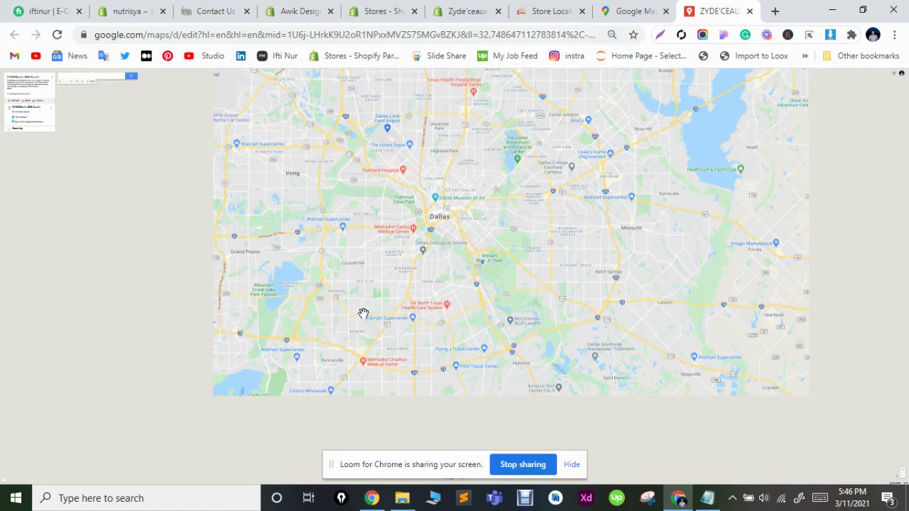
{"action": "key", "text": "ctrl+plus"}
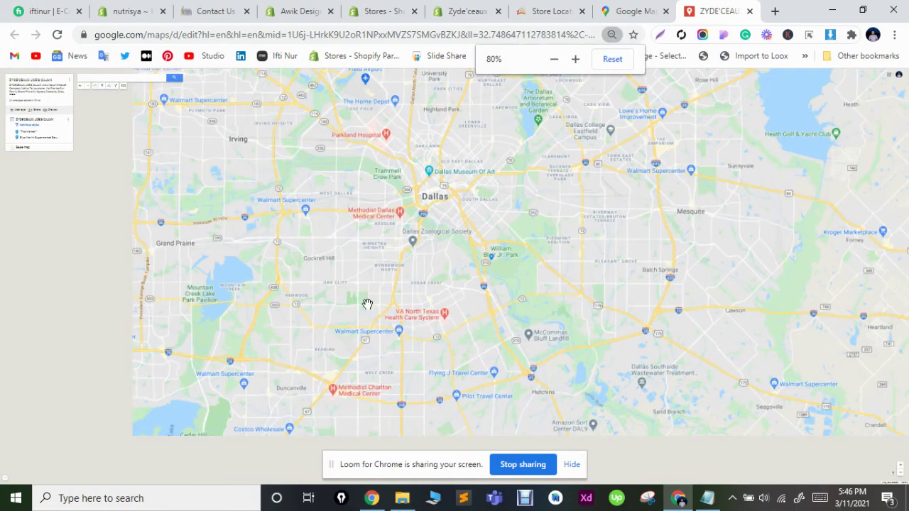
{"action": "key", "text": "ctrl+plus"}
{"action": "key", "text": "ctrl+plus"}
{"action": "scroll", "coordinate": [367, 304], "scroll_direction": "up", "scroll_amount": 4}
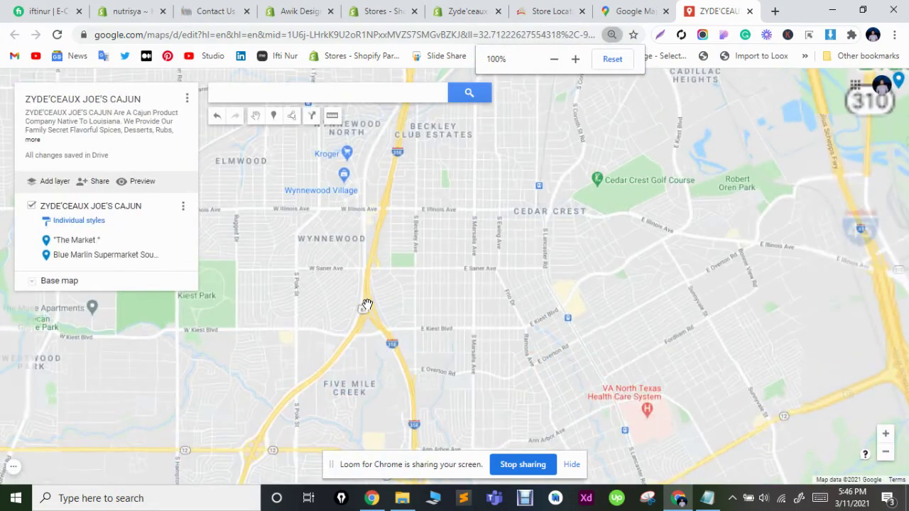
Zoom the map out to North America so both Dallas and South Padre Island pins show
{"action": "left_click", "coordinate": [884, 454]}
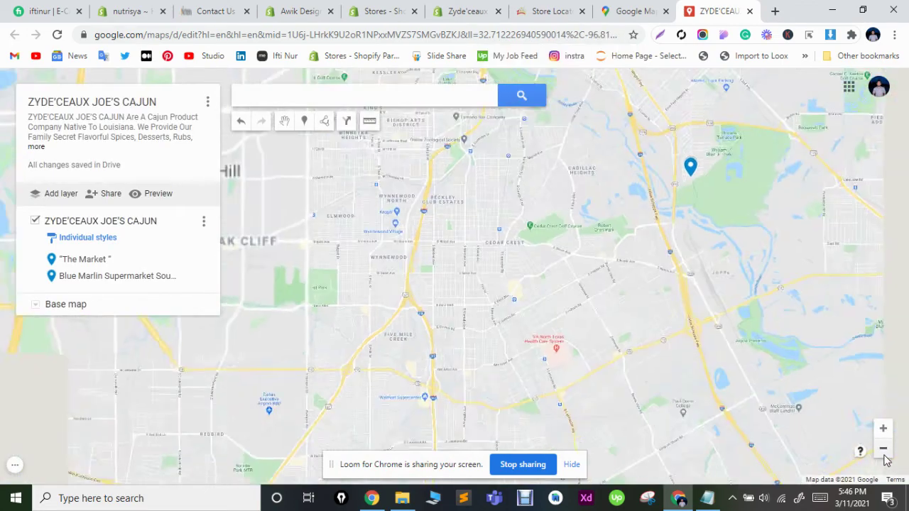
{"action": "left_click", "coordinate": [885, 455]}
{"action": "left_click", "coordinate": [884, 455]}
{"action": "left_click", "coordinate": [884, 455]}
{"action": "left_click", "coordinate": [885, 455]}
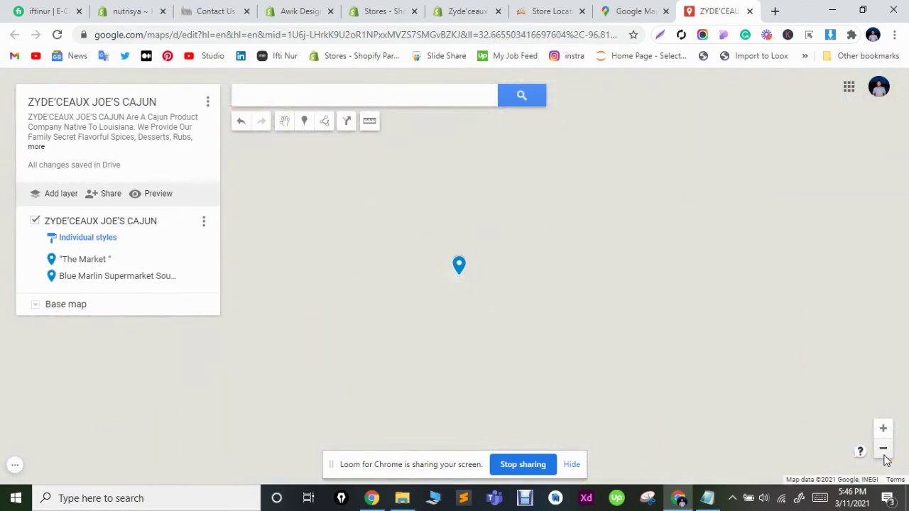
{"action": "left_click", "coordinate": [885, 449]}
{"action": "left_click", "coordinate": [884, 449]}
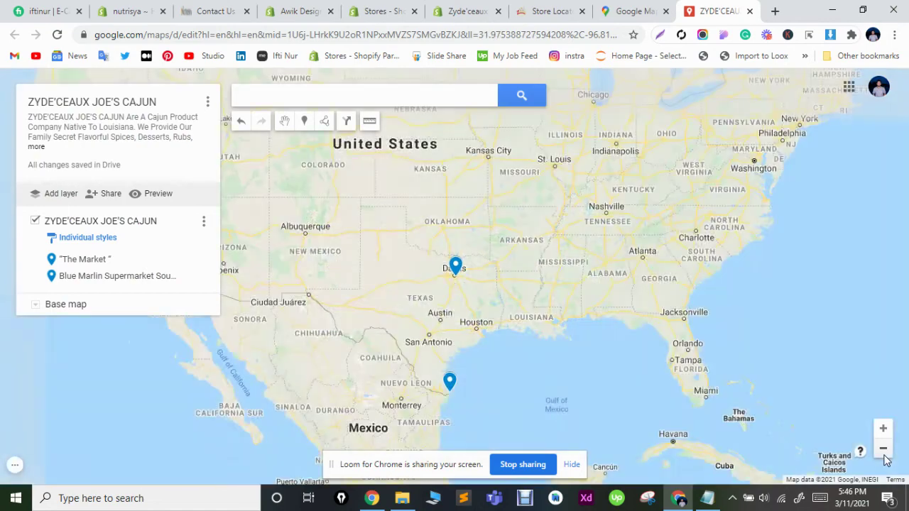
{"action": "left_click", "coordinate": [885, 450]}
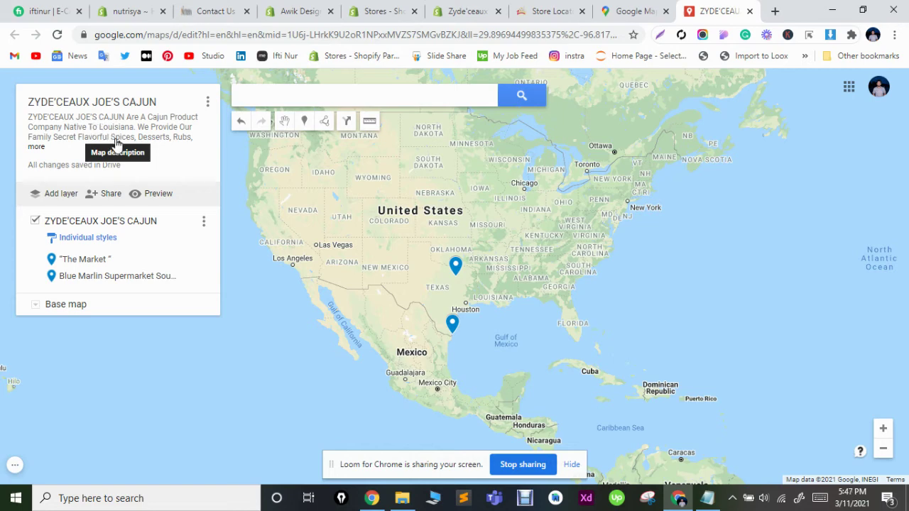
Turn on 'Anyone with the link' viewer access for the ZYDE'CEAUX JOE'S CAJUN map
{"action": "left_click", "coordinate": [110, 194]}
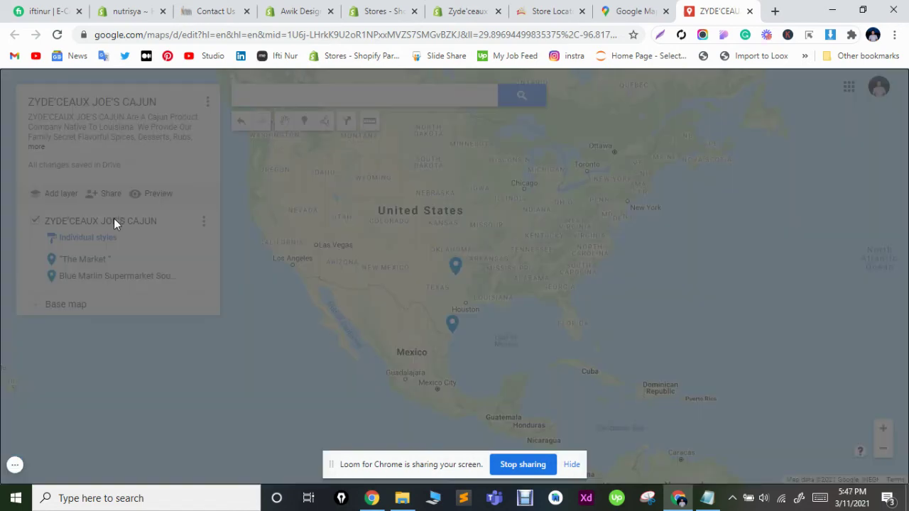
{"action": "left_click", "coordinate": [321, 385]}
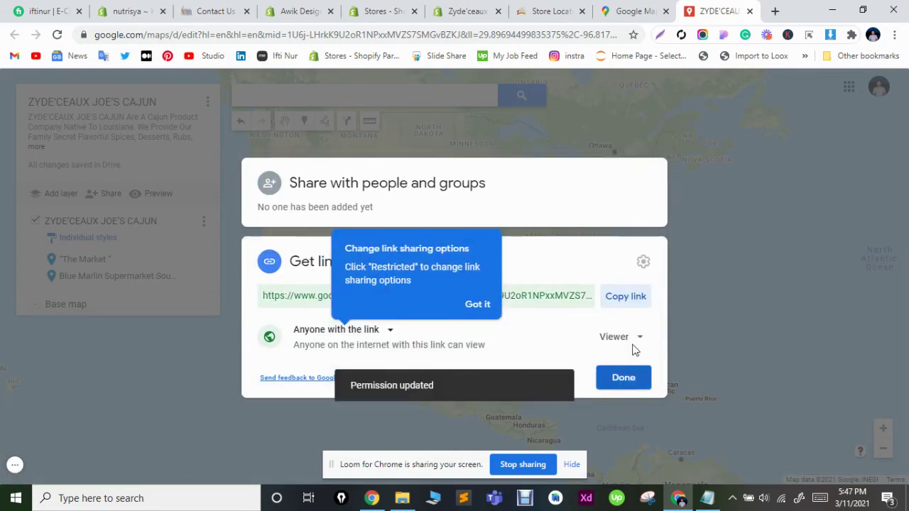
{"action": "left_click", "coordinate": [623, 378]}
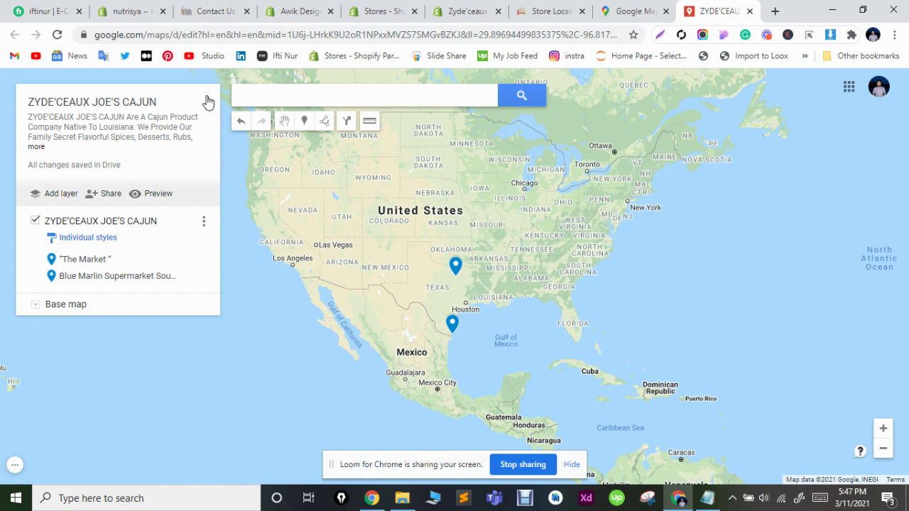
{"action": "left_click", "coordinate": [15, 466]}
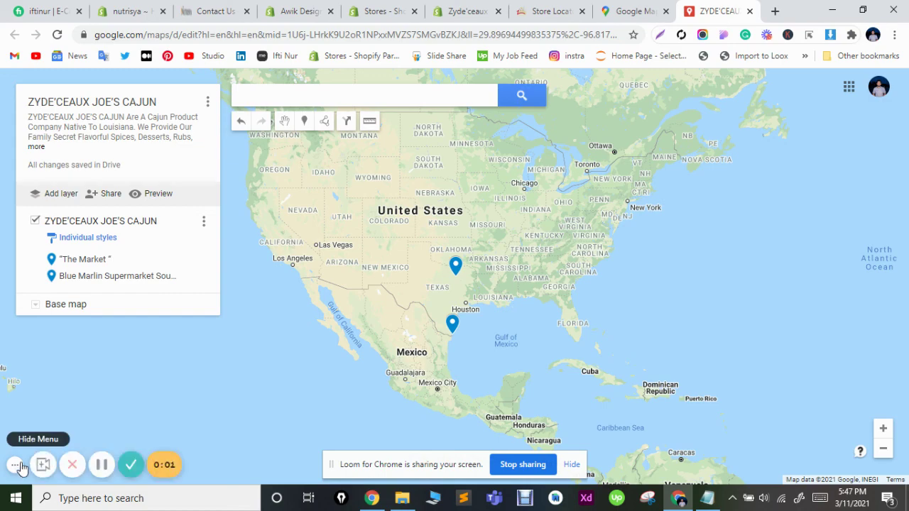